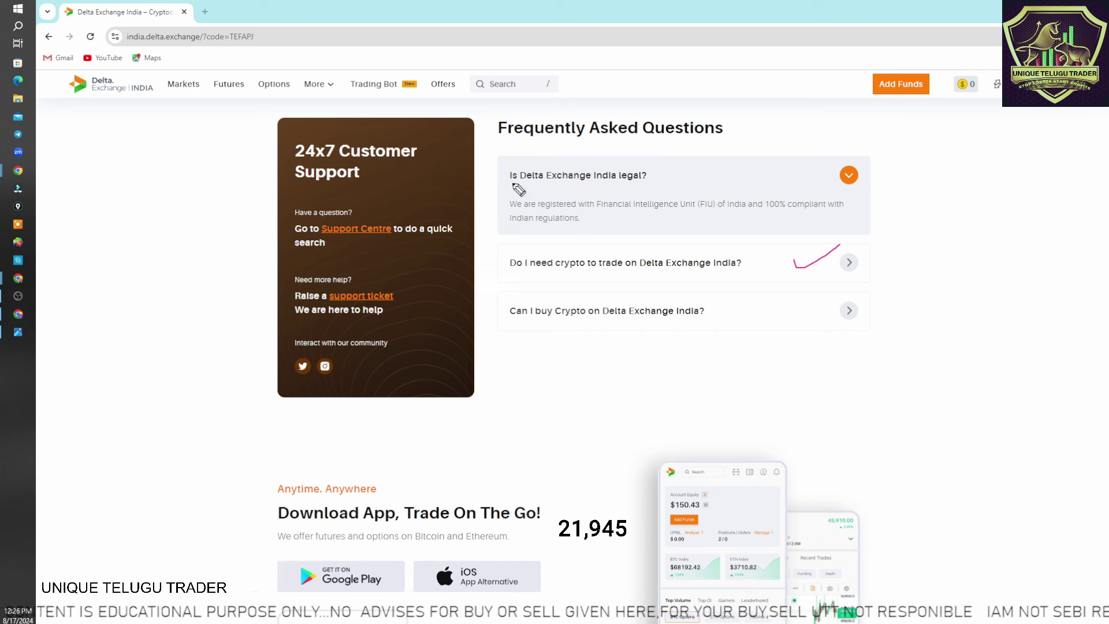
# Step: Underline the 'Is Delta Exchange India legal?' question and its FIU registration answer
pyautogui.moveTo(507, 182)
pyautogui.mouseDown()
pyautogui.moveTo(652, 185)
pyautogui.moveTo(654, 166)
pyautogui.moveTo(522, 164)
pyautogui.moveTo(523, 183)
pyautogui.mouseUp()
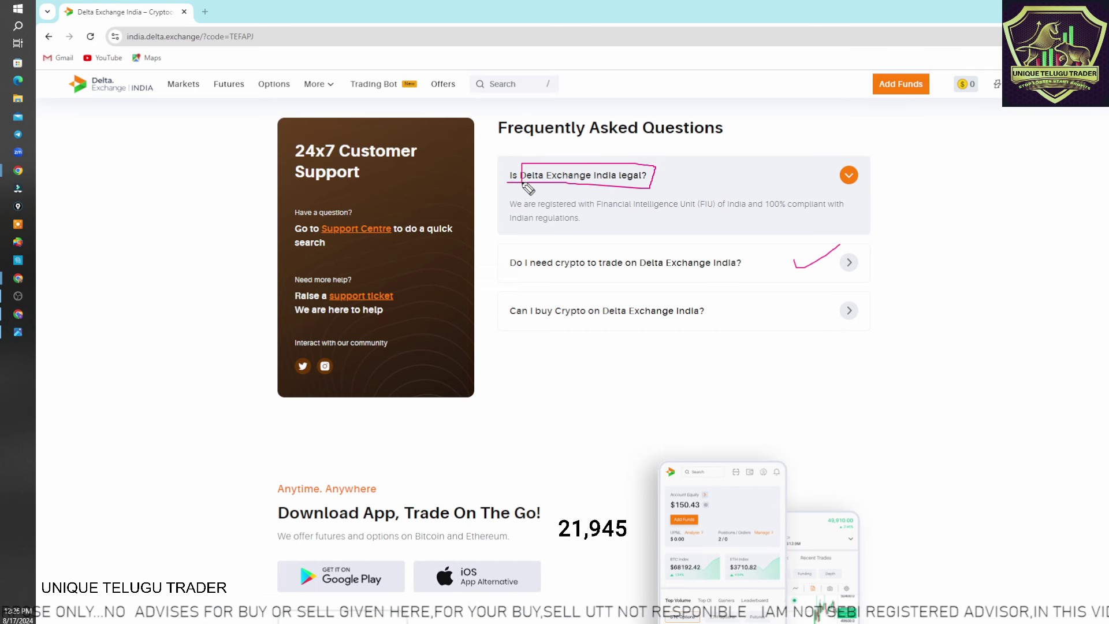
pyautogui.moveTo(604, 209); pyautogui.dragTo(698, 211)
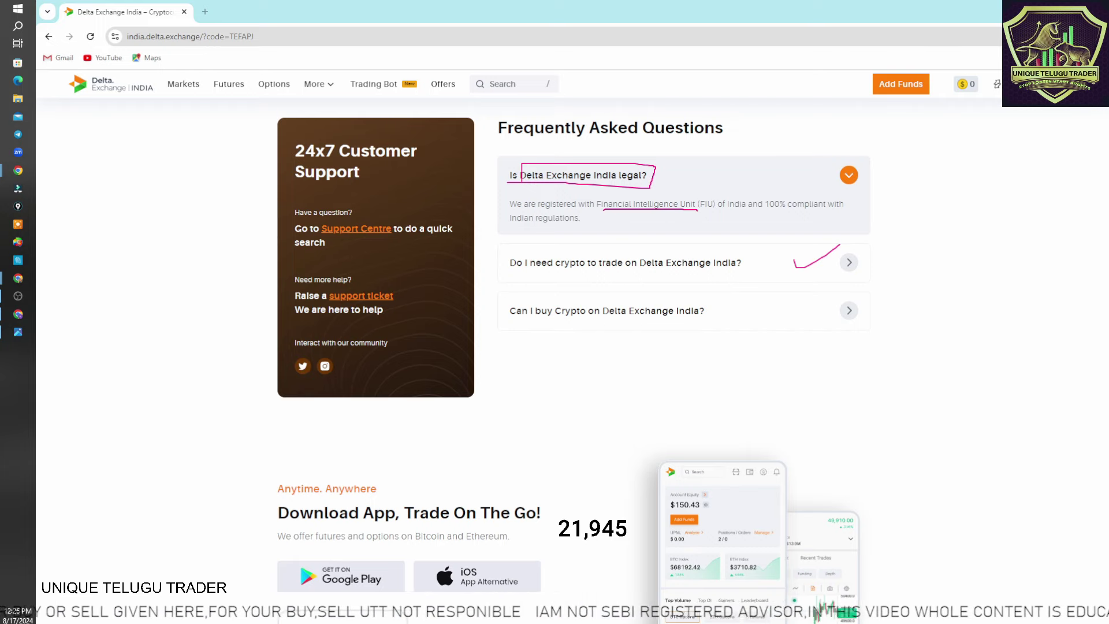
# Step: Clear the ink, scroll up to the ₹4.3KCr 24h volume stats and underline the FIU notice
pyautogui.press('Escape')
pyautogui.scroll(15, 385, 359)
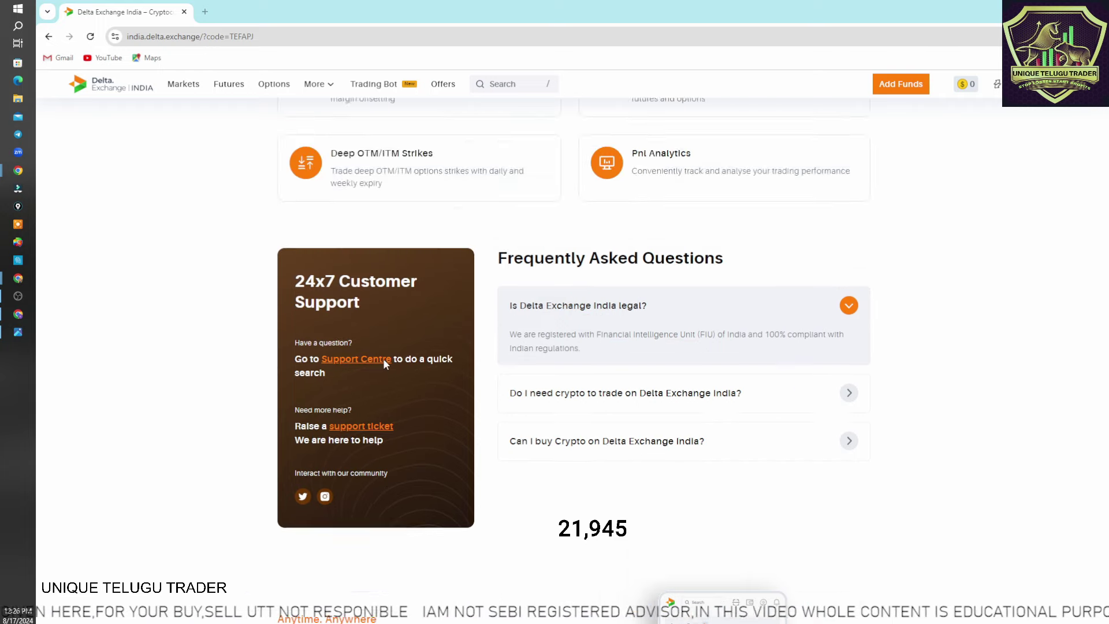
pyautogui.scroll(2, 385, 360)
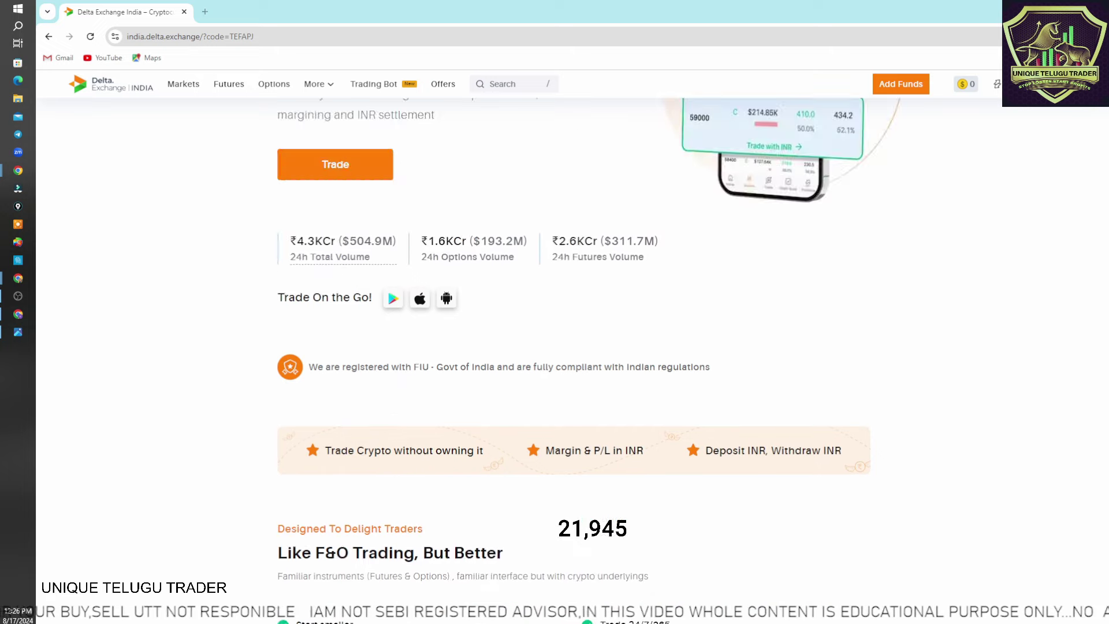
pyautogui.moveTo(413, 372); pyautogui.dragTo(436, 371)
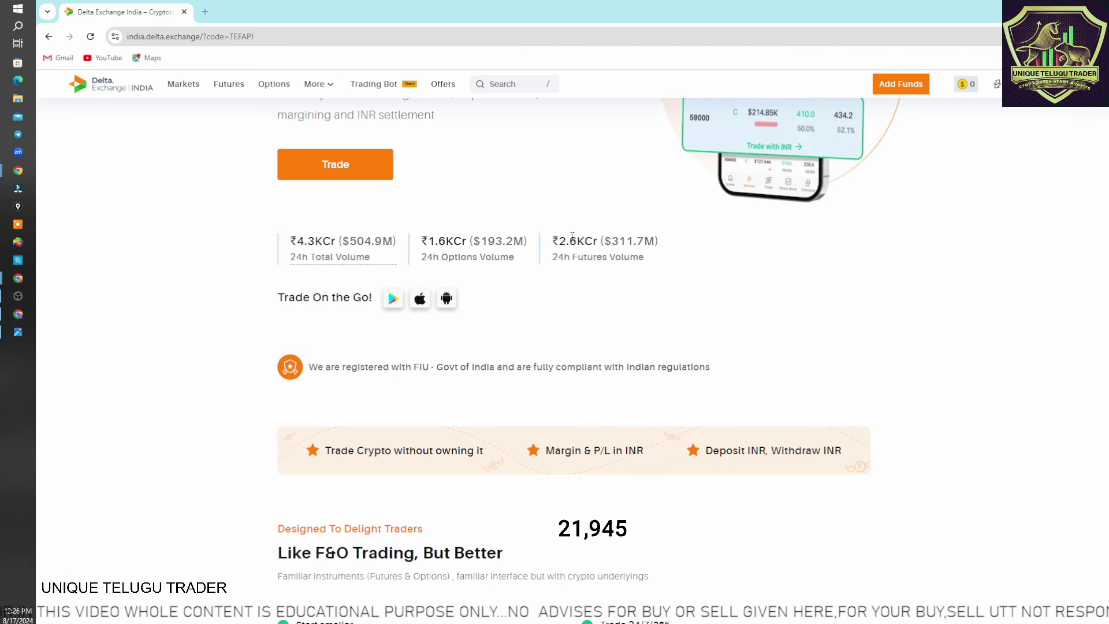
pyautogui.scroll(3, 158, 362)
# Step: Open Markets and switch the options chain to ETH and back to BTC for 17 Aug 2024
pyautogui.click(184, 90)
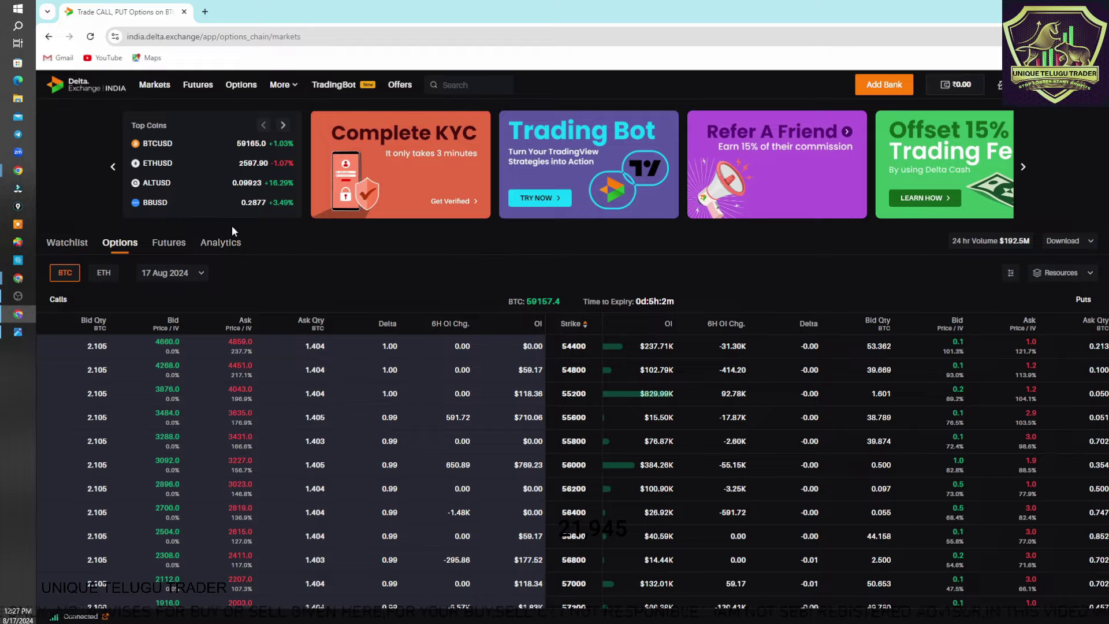
pyautogui.scroll(-5, 233, 231)
pyautogui.scroll(5, 235, 467)
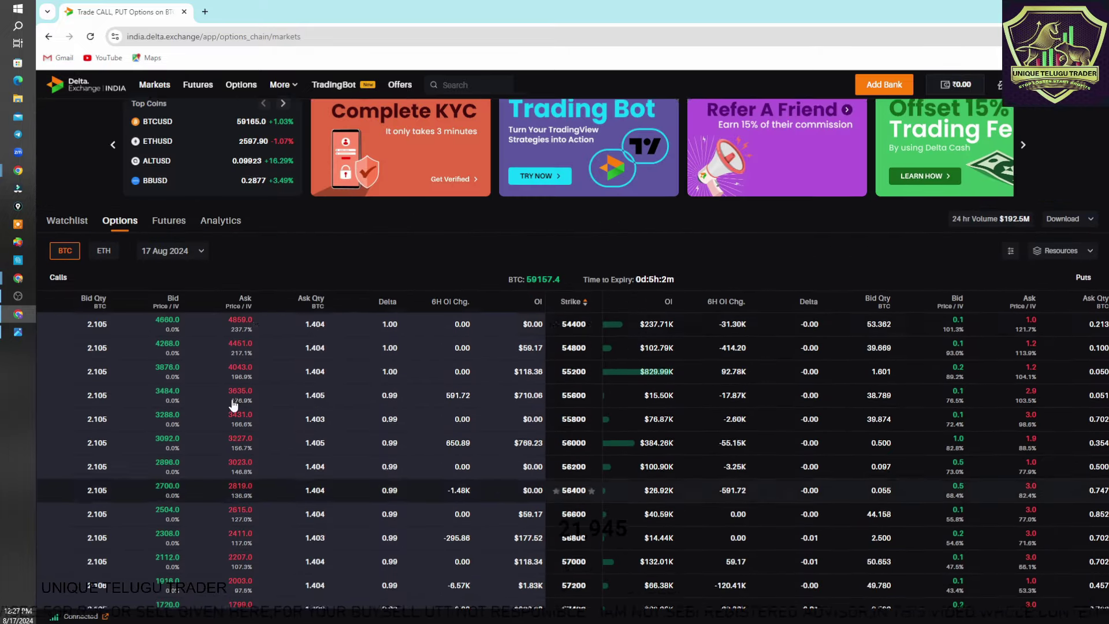
pyautogui.scroll(1, 233, 404)
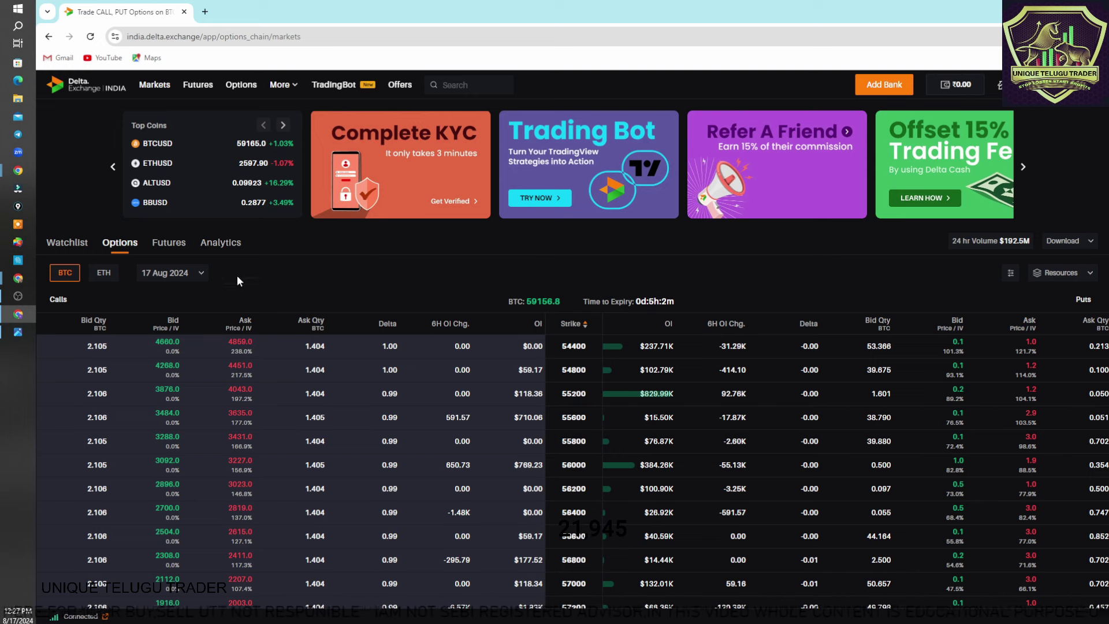
pyautogui.click(108, 275)
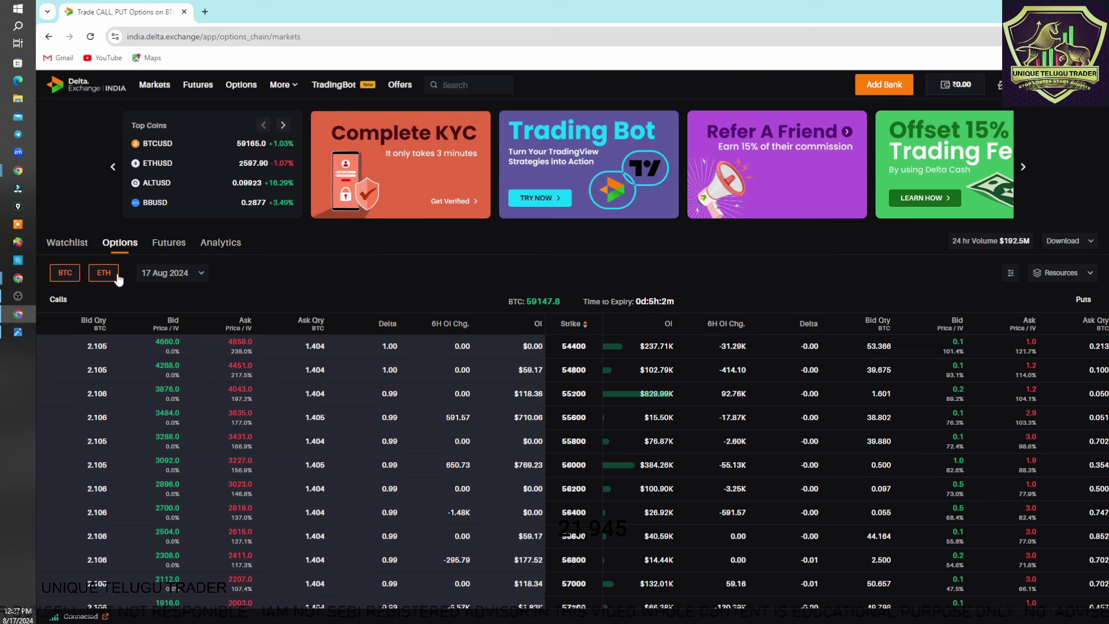
pyautogui.click(73, 277)
pyautogui.click(198, 85)
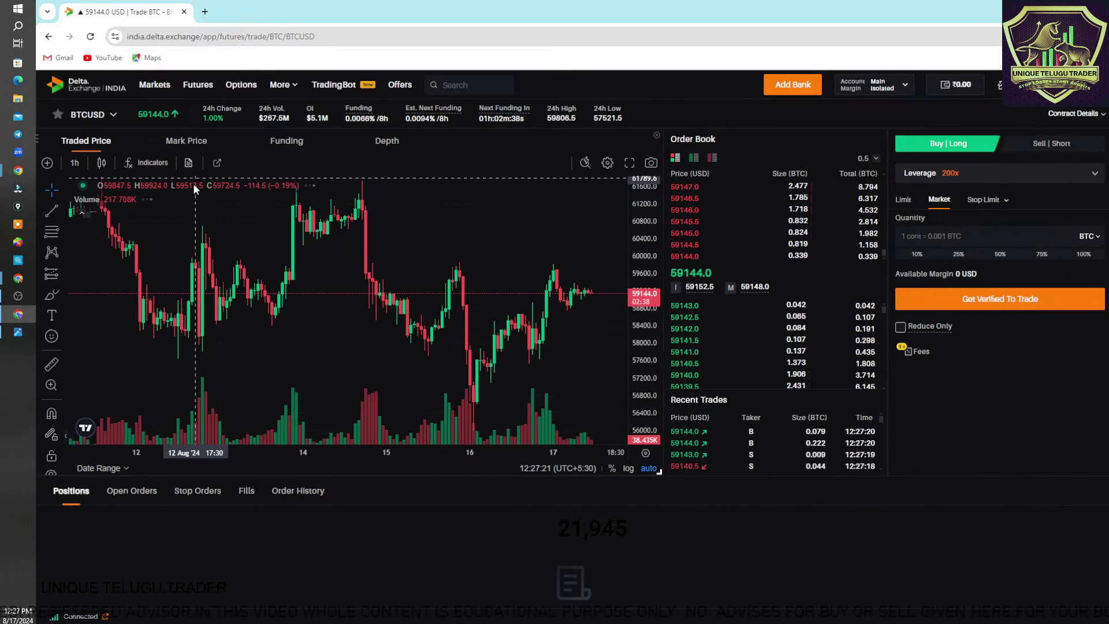
# Step: Expand BTCUSD leverage and slide it to 25x, then 50x (700,000.0 USD max position)
pyautogui.scroll(3, 519, 324)
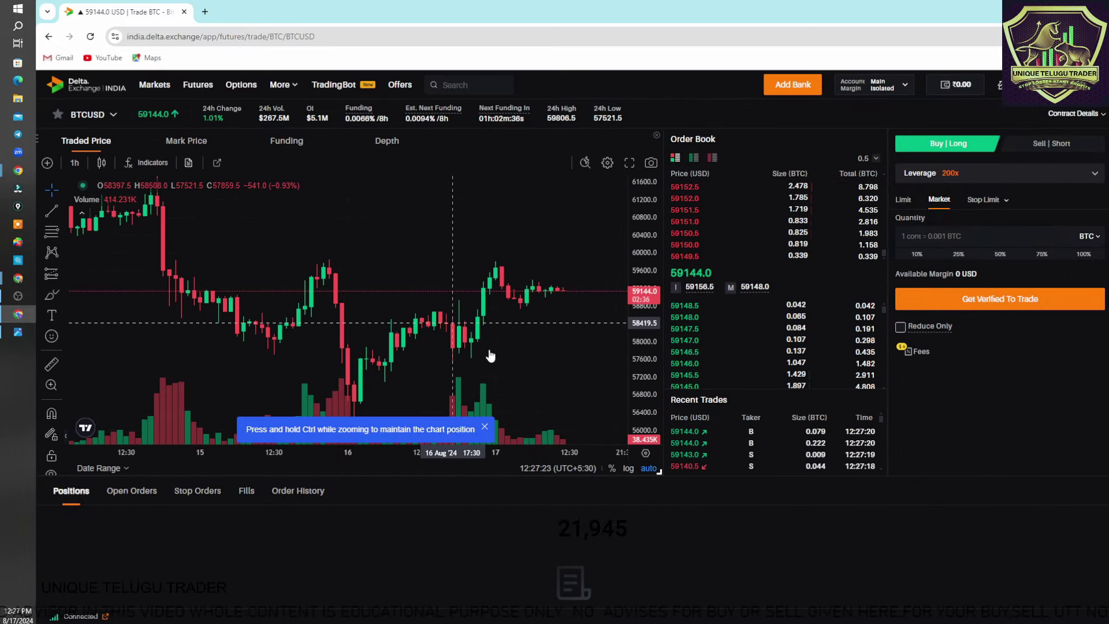
pyautogui.click(980, 174)
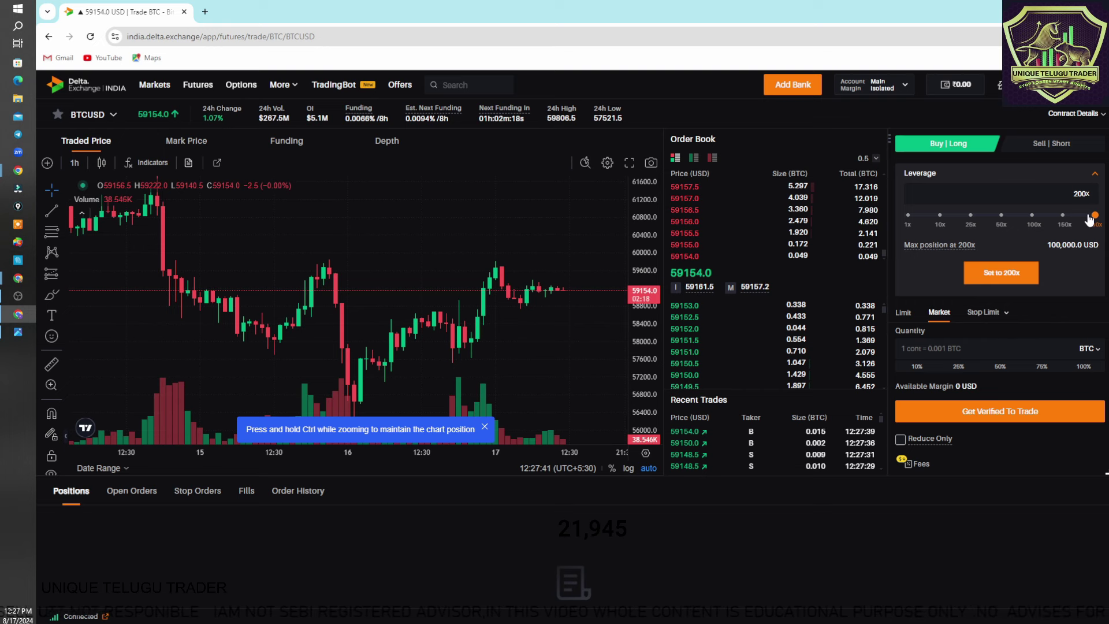
pyautogui.moveTo(1089, 219); pyautogui.dragTo(974, 228)
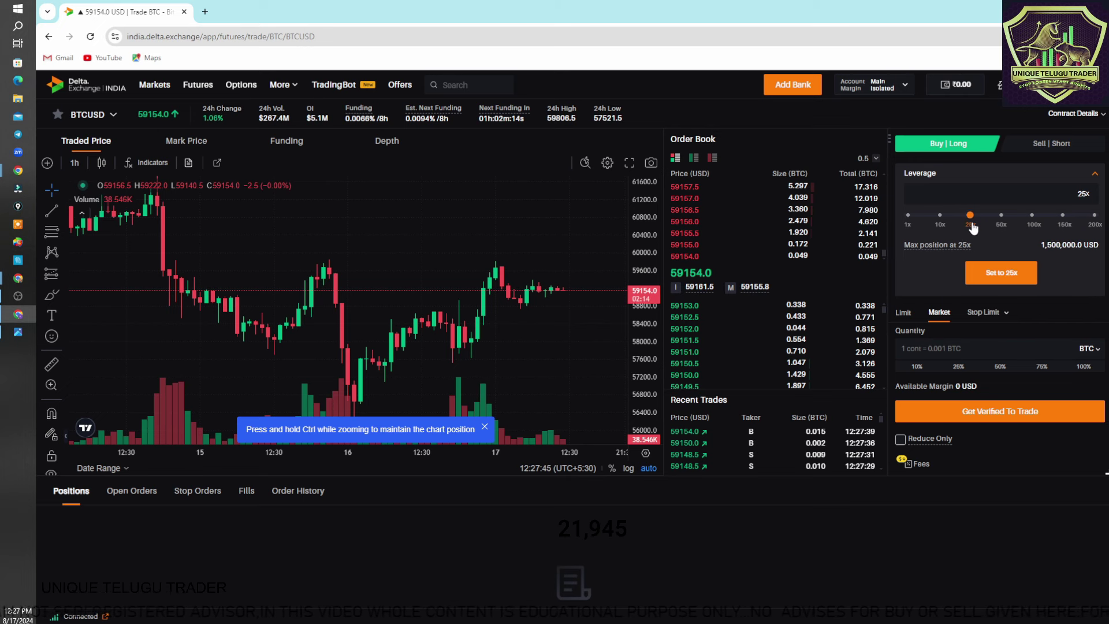
pyautogui.moveTo(973, 220); pyautogui.dragTo(1001, 217)
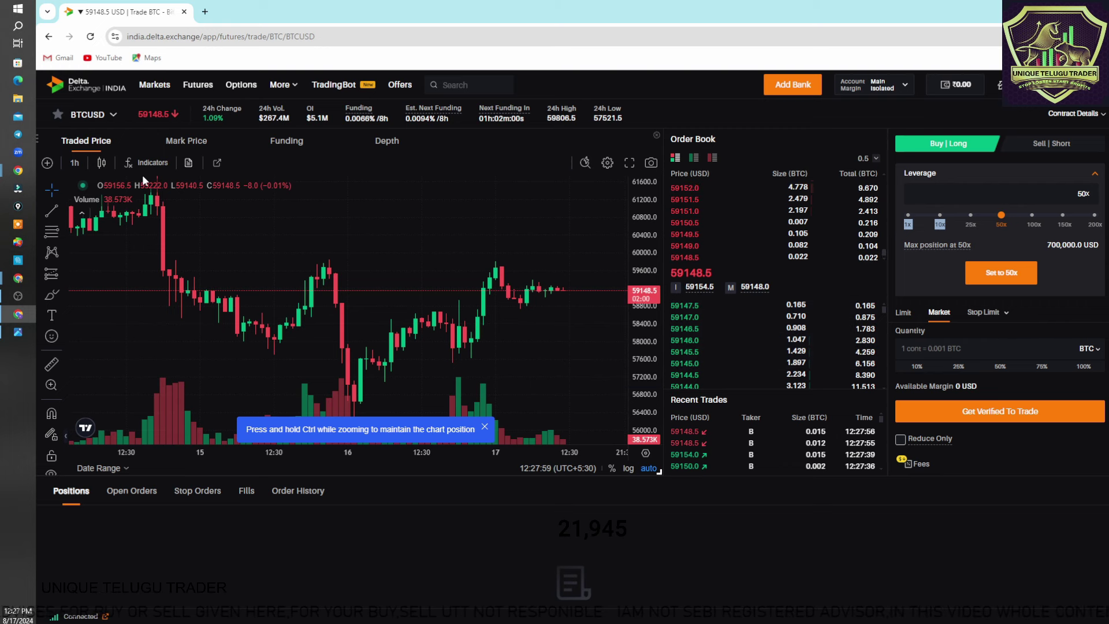
# Step: Browse the futures market list, then close it to return to BTCUSD
pyautogui.click(111, 115)
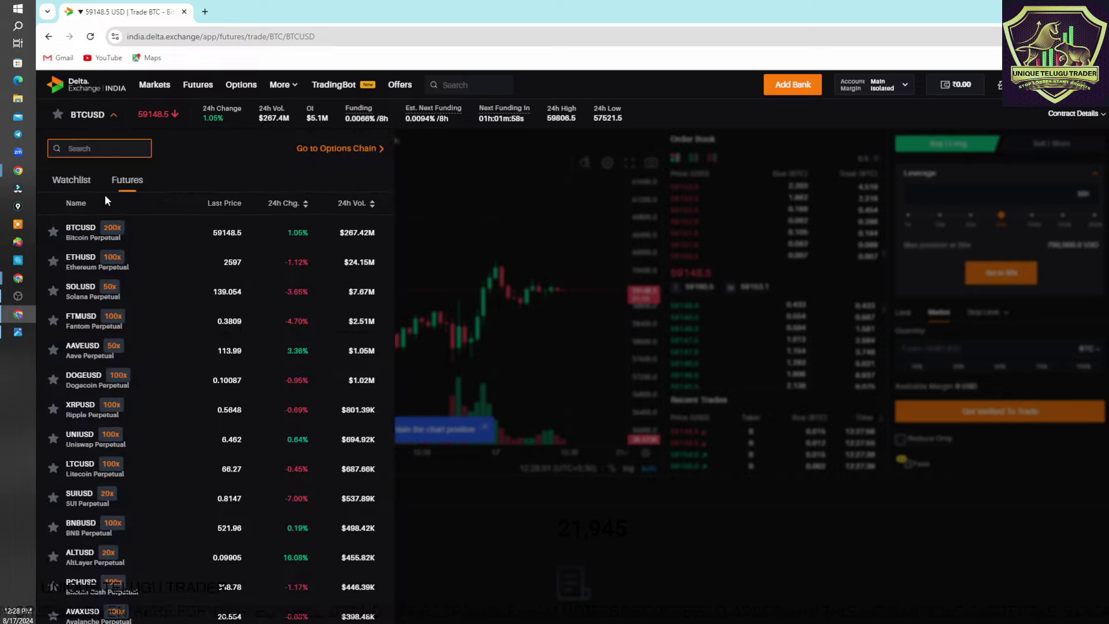
pyautogui.scroll(-15, 164, 396)
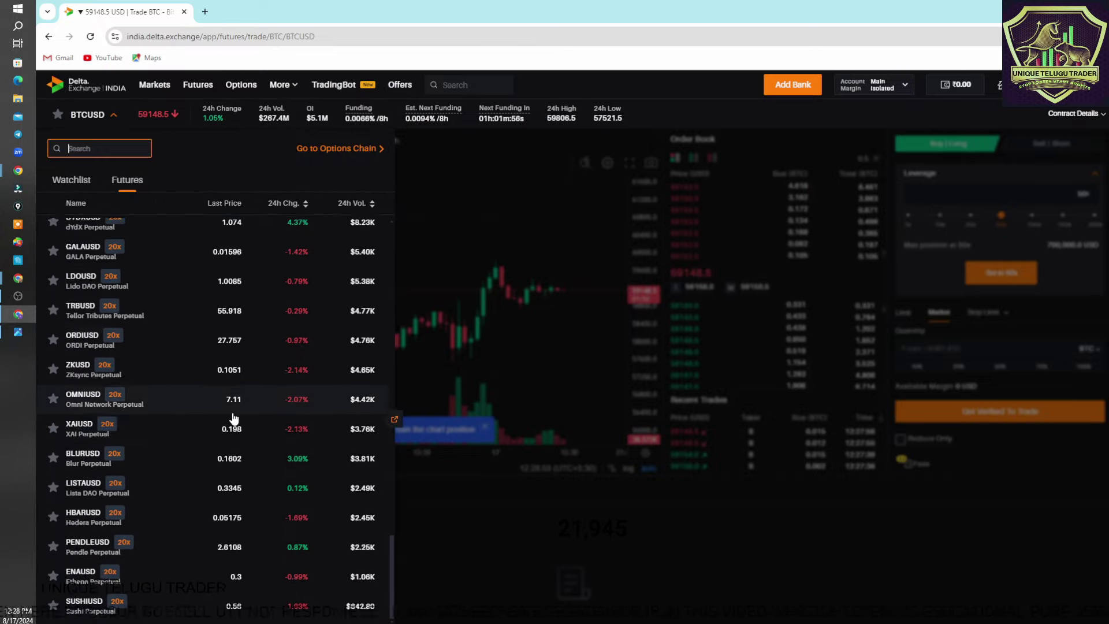
pyautogui.scroll(15, 174, 456)
pyautogui.scroll(10, 178, 424)
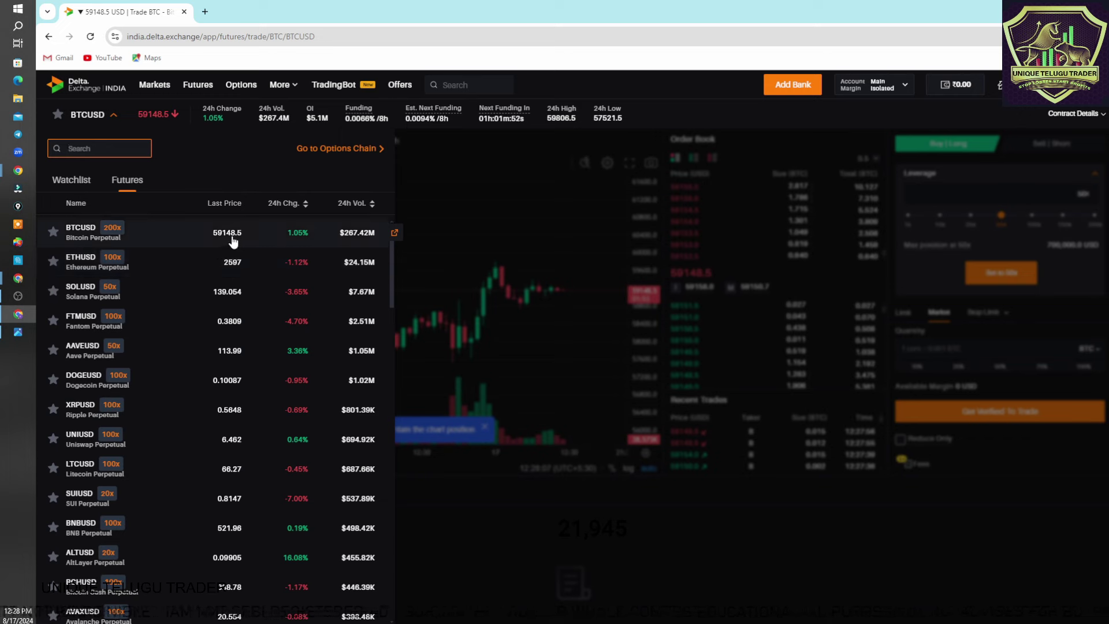
pyautogui.click(452, 176)
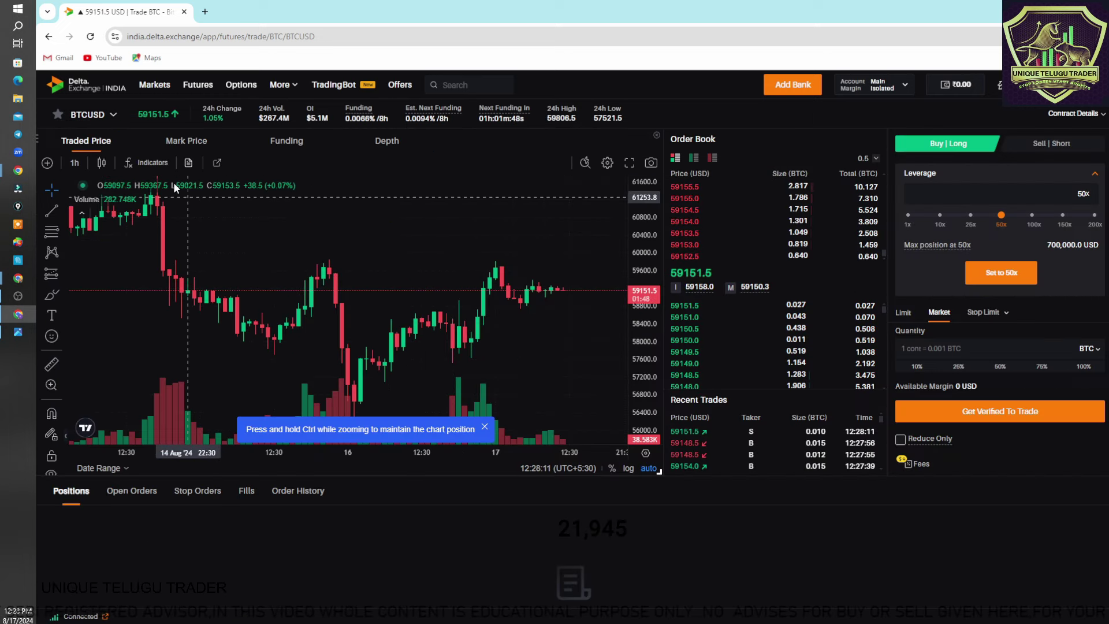
pyautogui.click(238, 85)
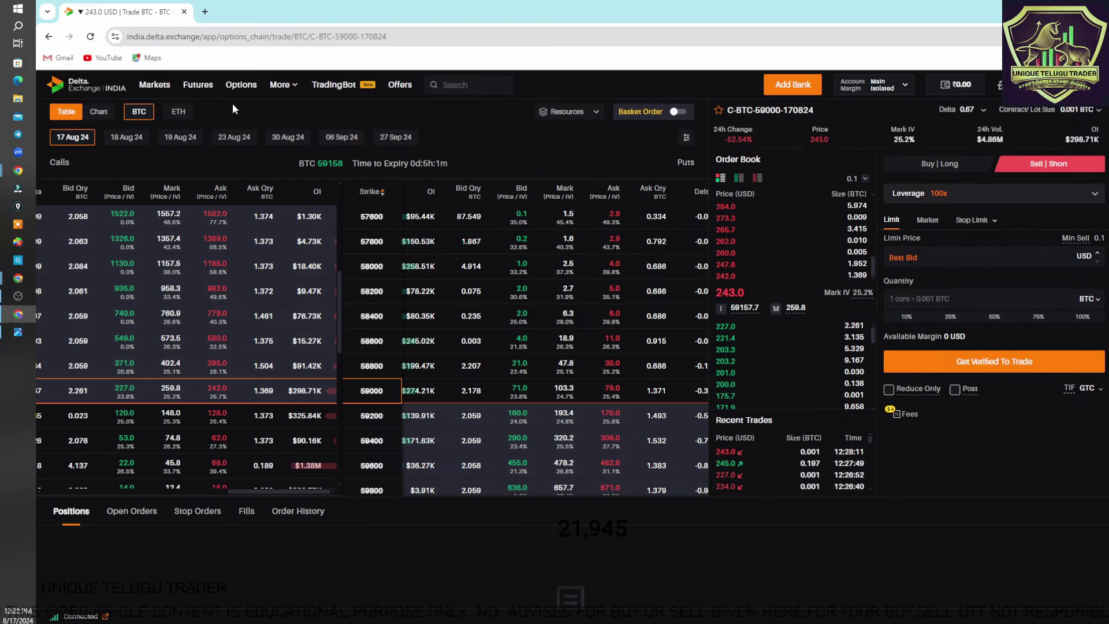
pyautogui.click(174, 112)
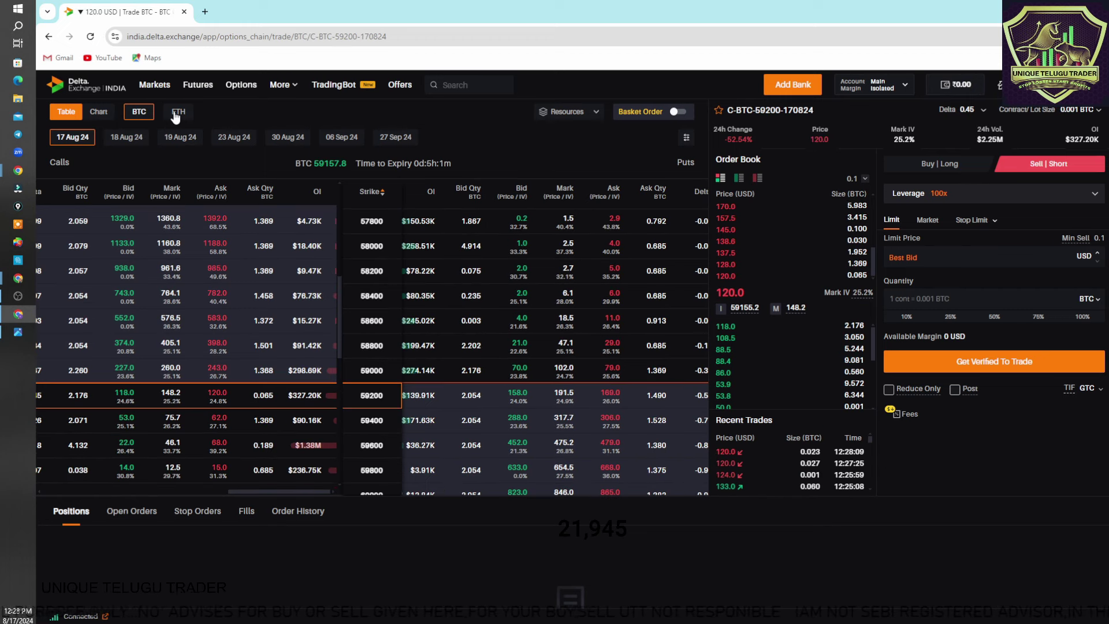
pyautogui.click(176, 113)
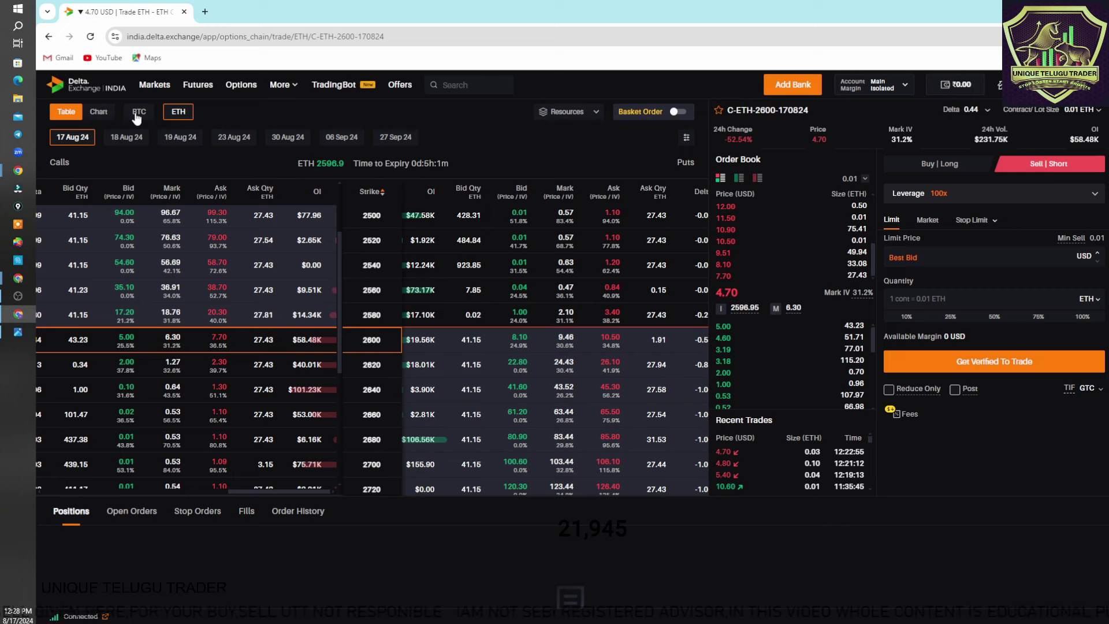
pyautogui.click(134, 112)
pyautogui.click(182, 114)
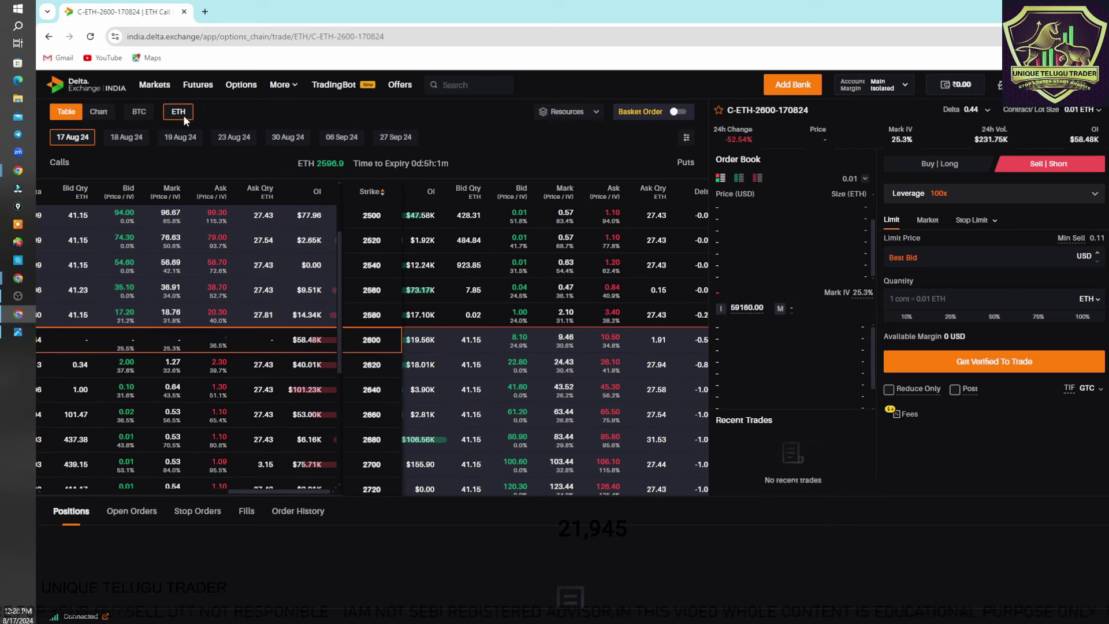
pyautogui.click(137, 115)
pyautogui.click(175, 116)
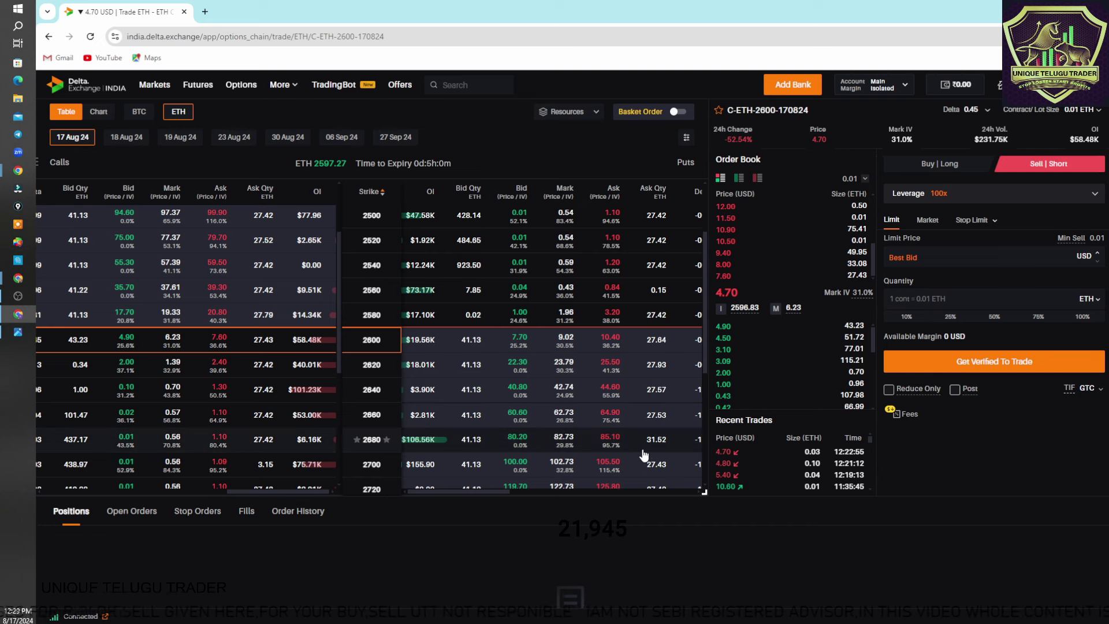
# Step: Pass through account settings and Bank Details to the Profile page showing Unverified status
pyautogui.click(851, 91)
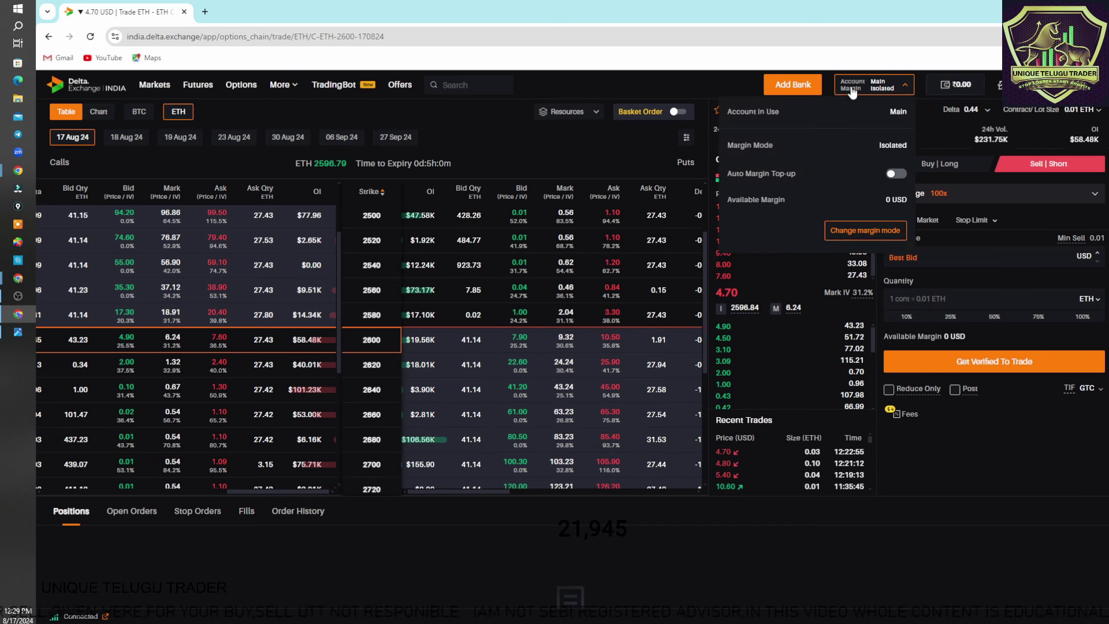
pyautogui.click(814, 86)
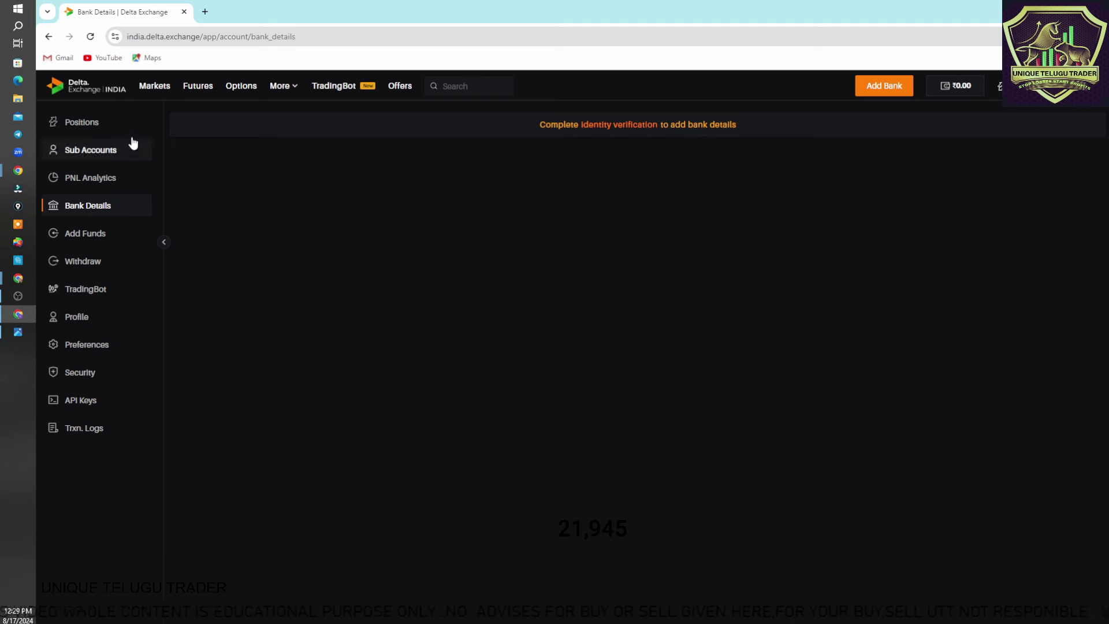
pyautogui.click(85, 325)
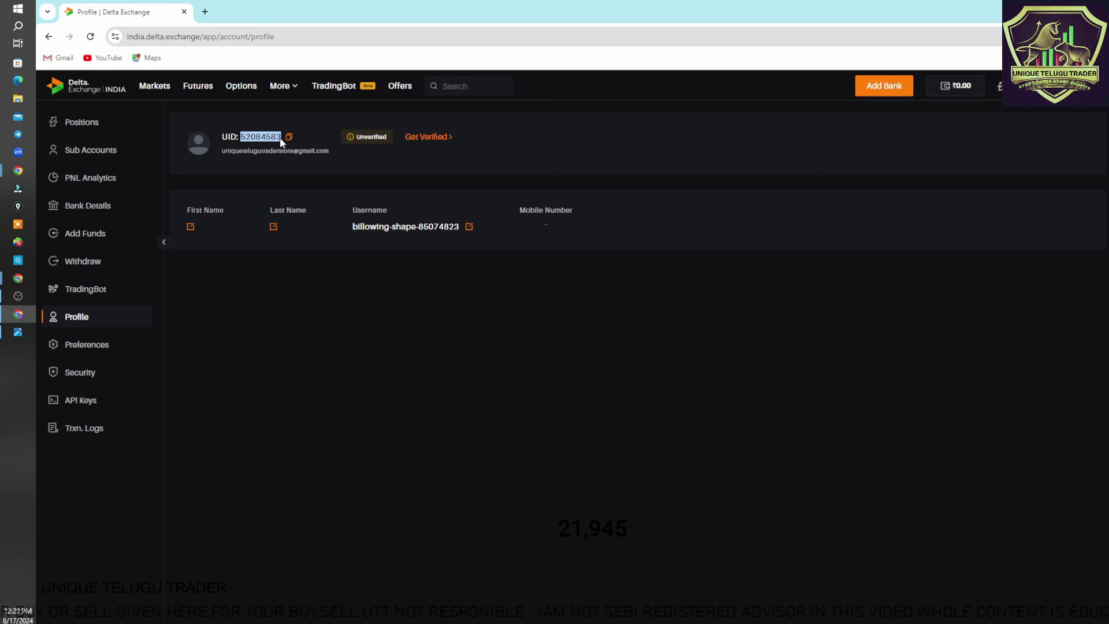
# Step: Start Get Verified, allow camera access, and reach the Individual KYC checklist: phone, Aadhar, PAN, selfie
pyautogui.click(434, 137)
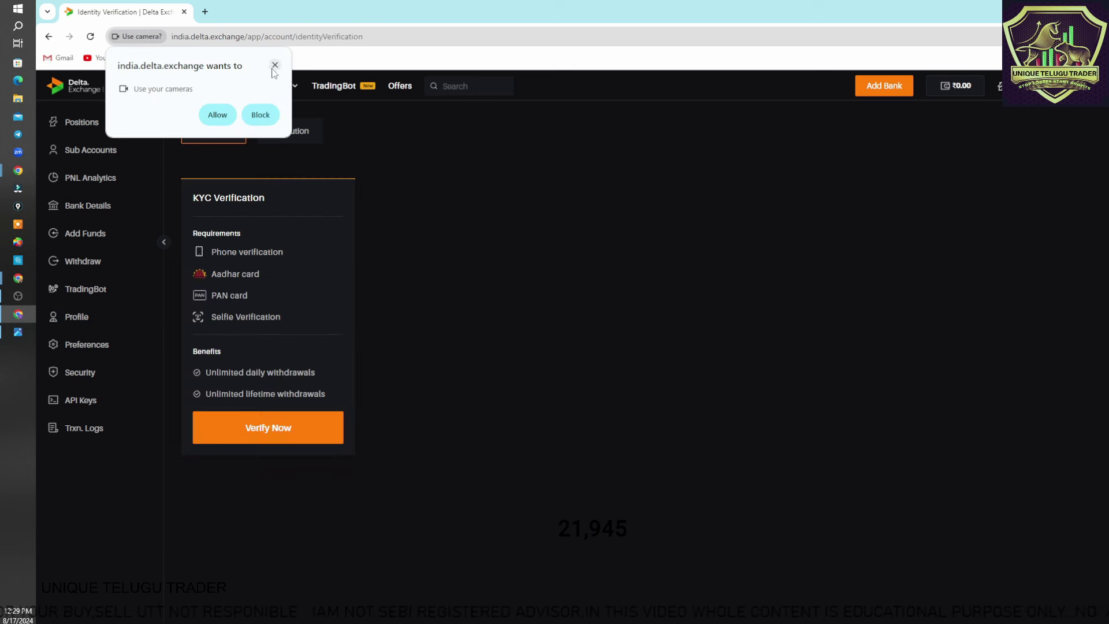
pyautogui.click(213, 117)
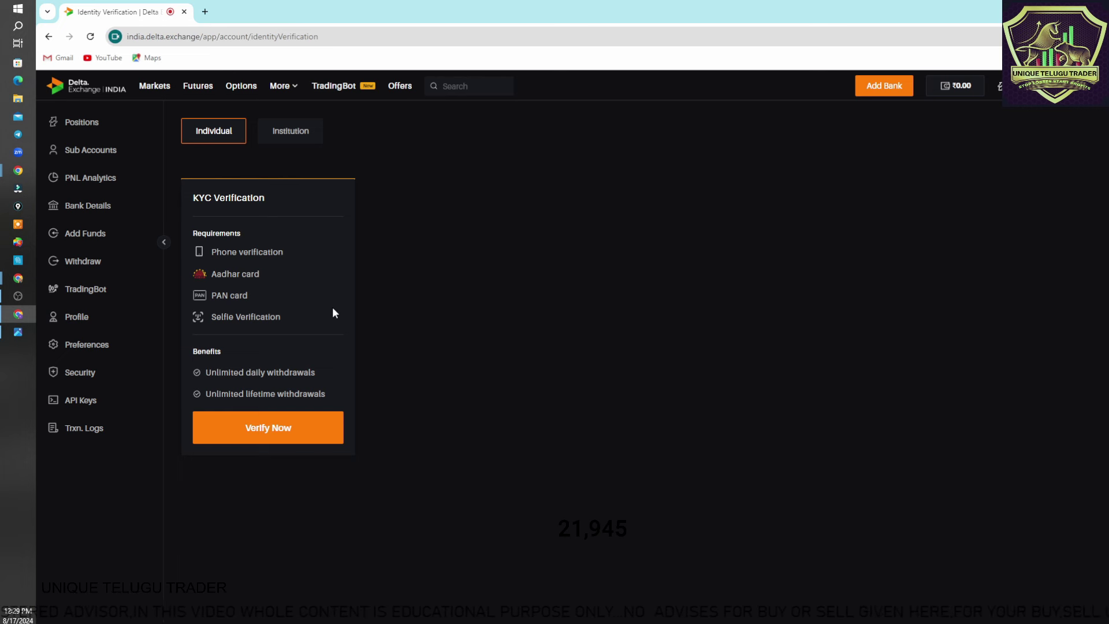
pyautogui.click(275, 427)
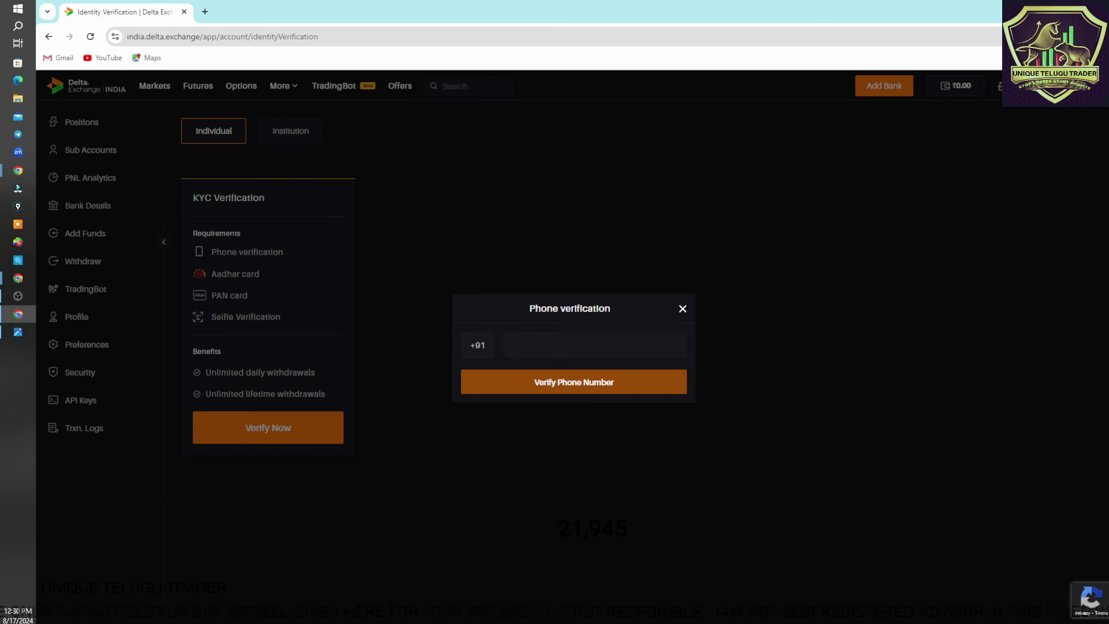
# Step: Enter the mobile number, request an SMS code, and type the six-digit verification code
pyautogui.hotkey('ctrl', 'v')
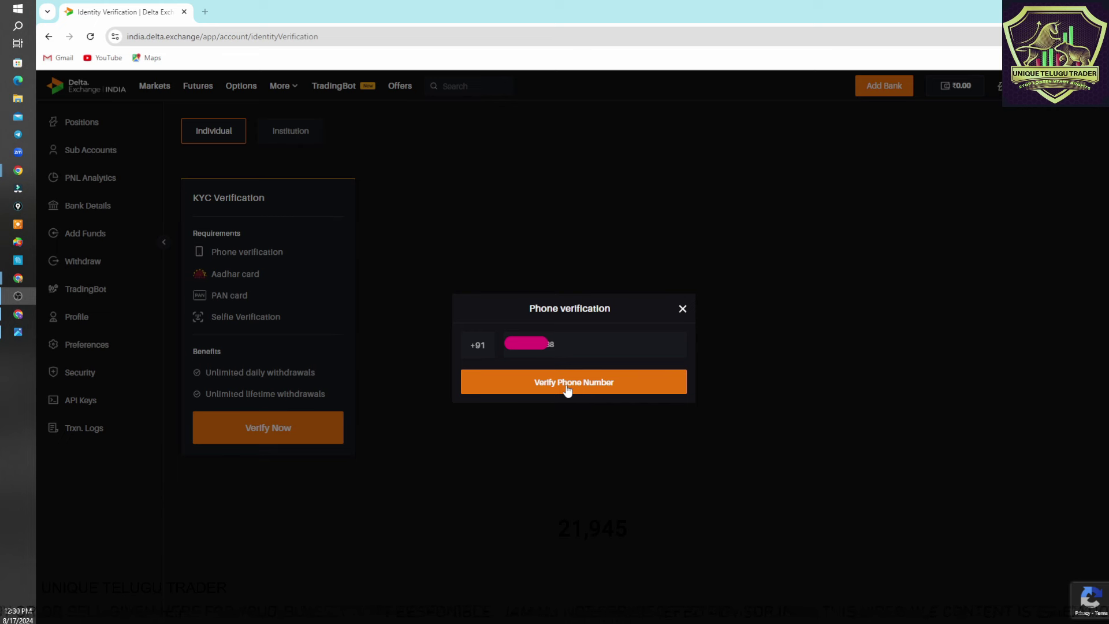
pyautogui.click(567, 388)
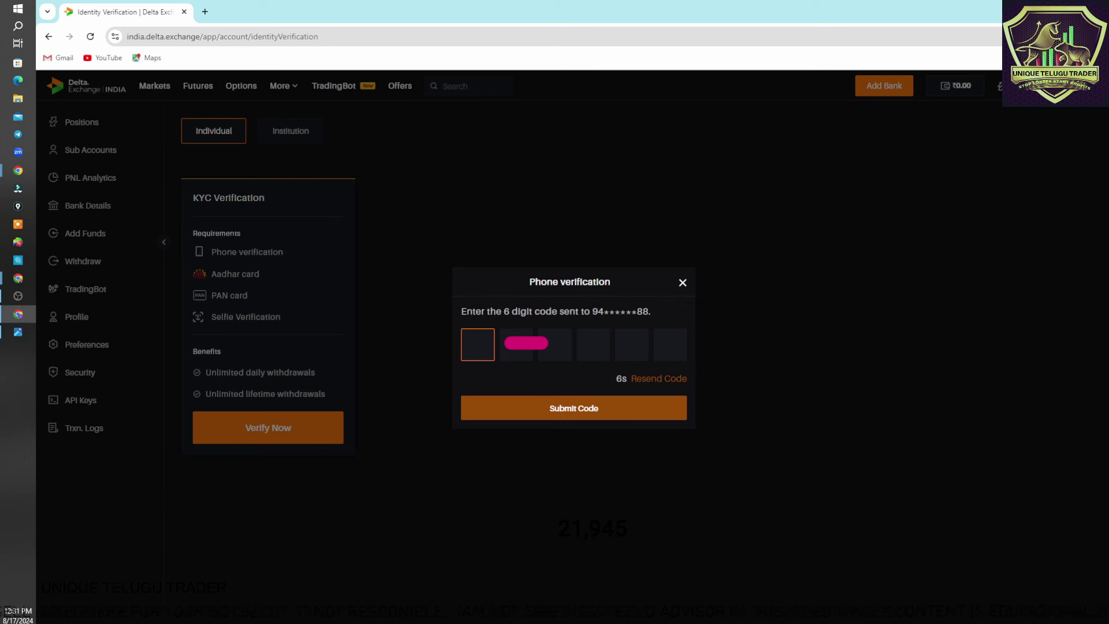
pyautogui.click(486, 346)
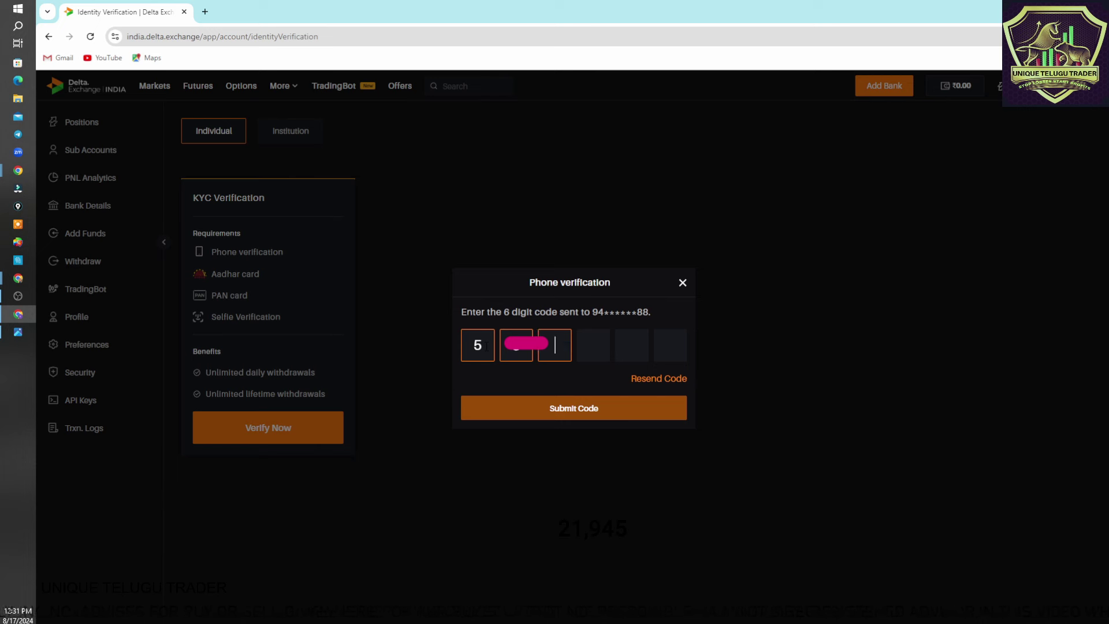
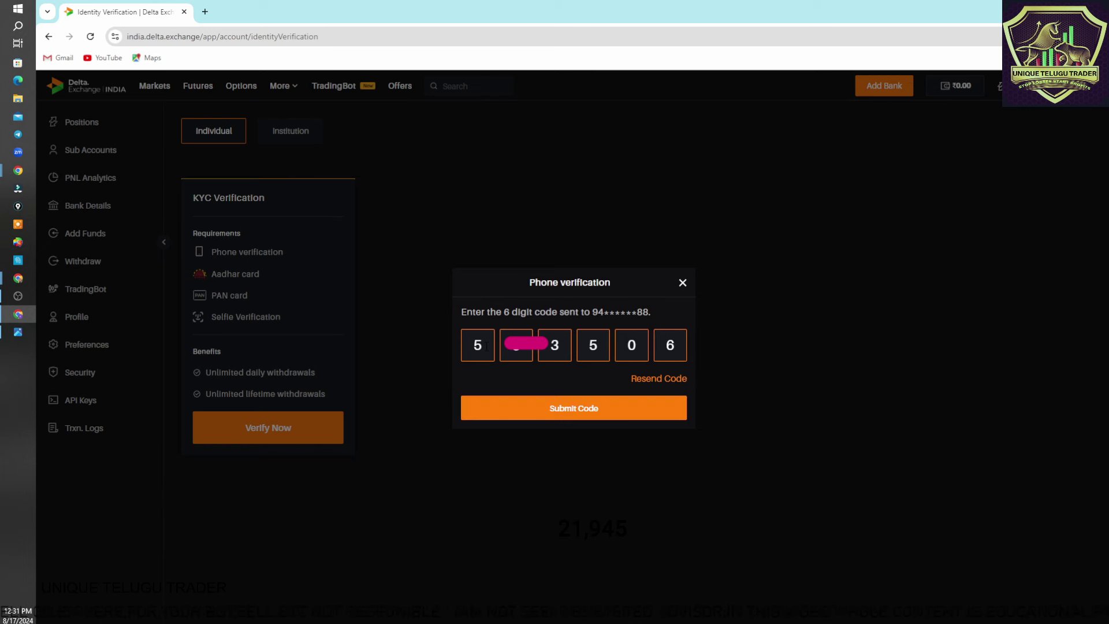
# Step: Submit the six-digit code to verify the phone and continue to ID verification
pyautogui.click(648, 407)
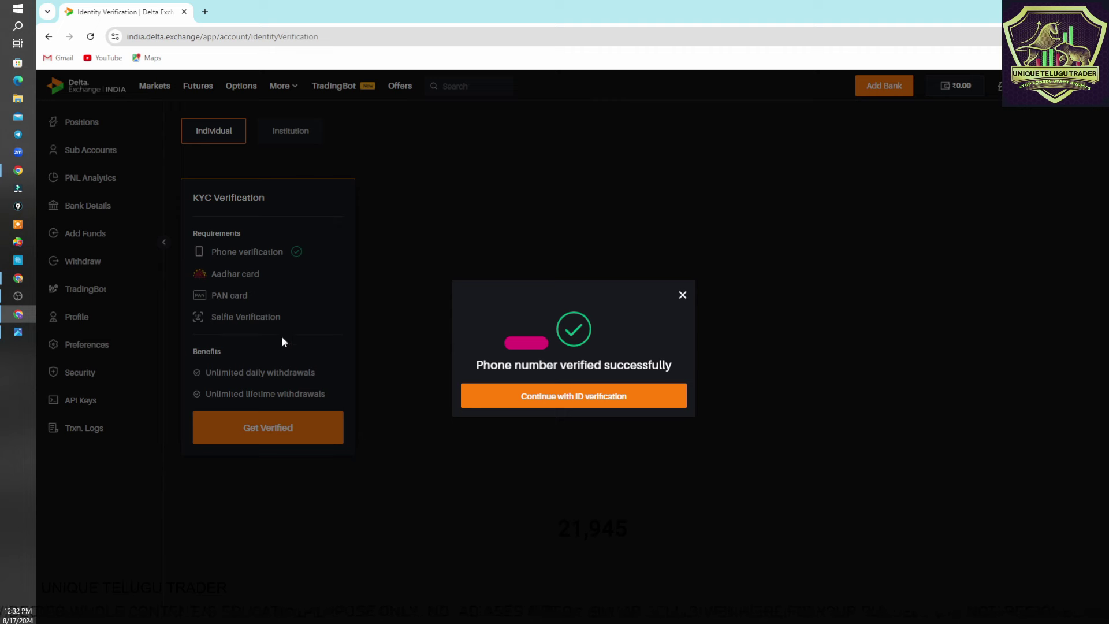
pyautogui.click(532, 396)
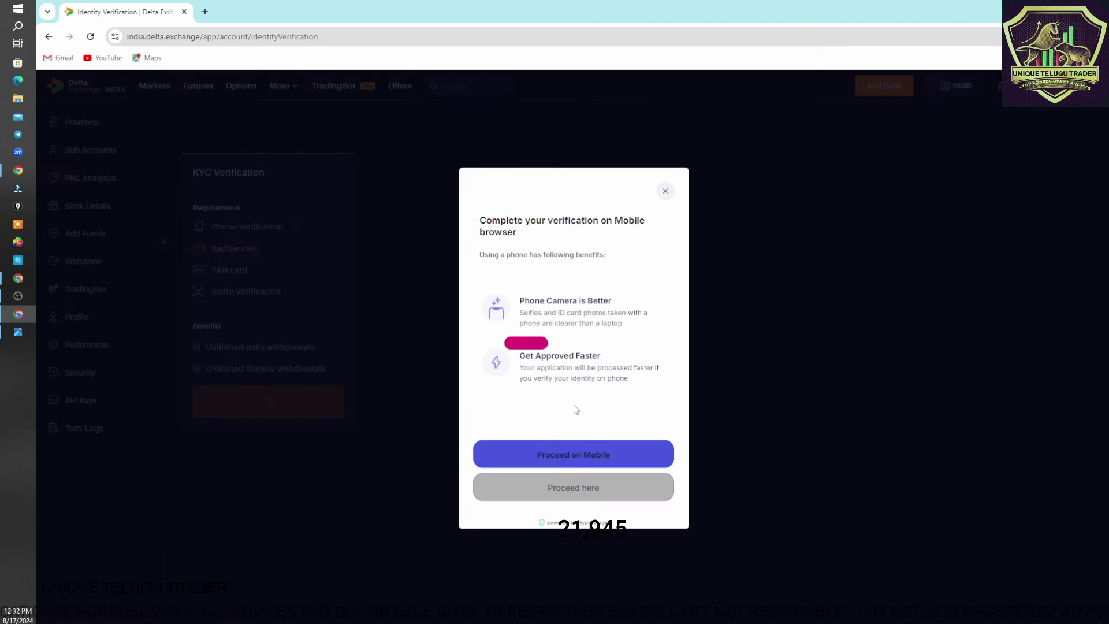
# Step: Choose Proceed on Mobile to display the verification QR code and Copy URL link
pyautogui.click(586, 460)
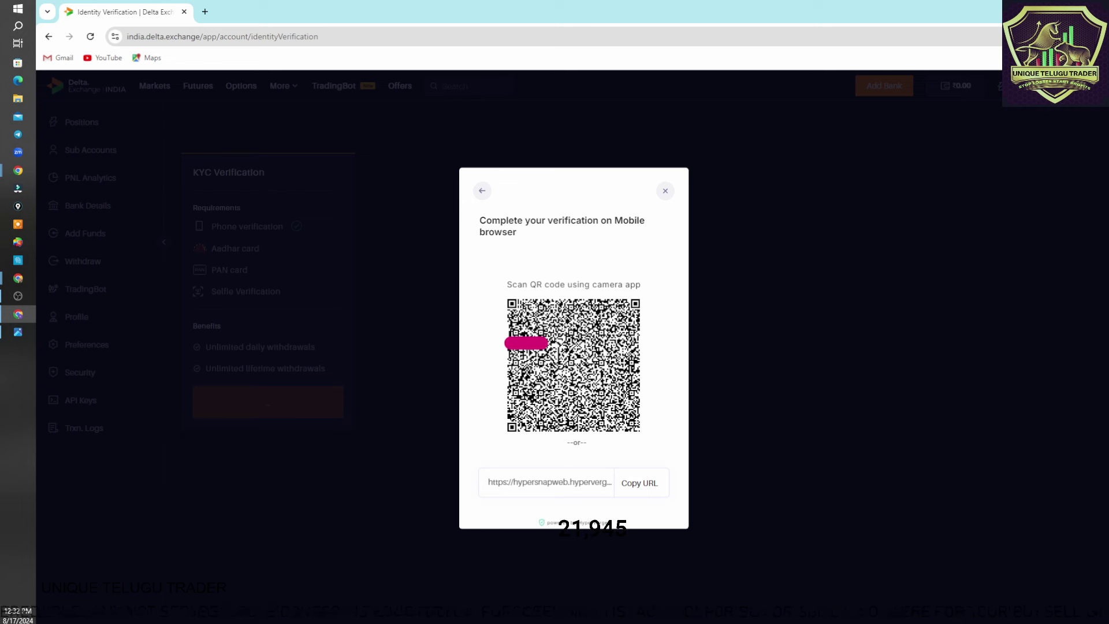
pyautogui.moveTo(652, 458)
pyautogui.mouseDown()
pyautogui.moveTo(549, 444)
pyautogui.moveTo(474, 477)
pyautogui.moveTo(540, 523)
pyautogui.moveTo(687, 489)
pyautogui.moveTo(653, 456)
pyautogui.mouseUp()
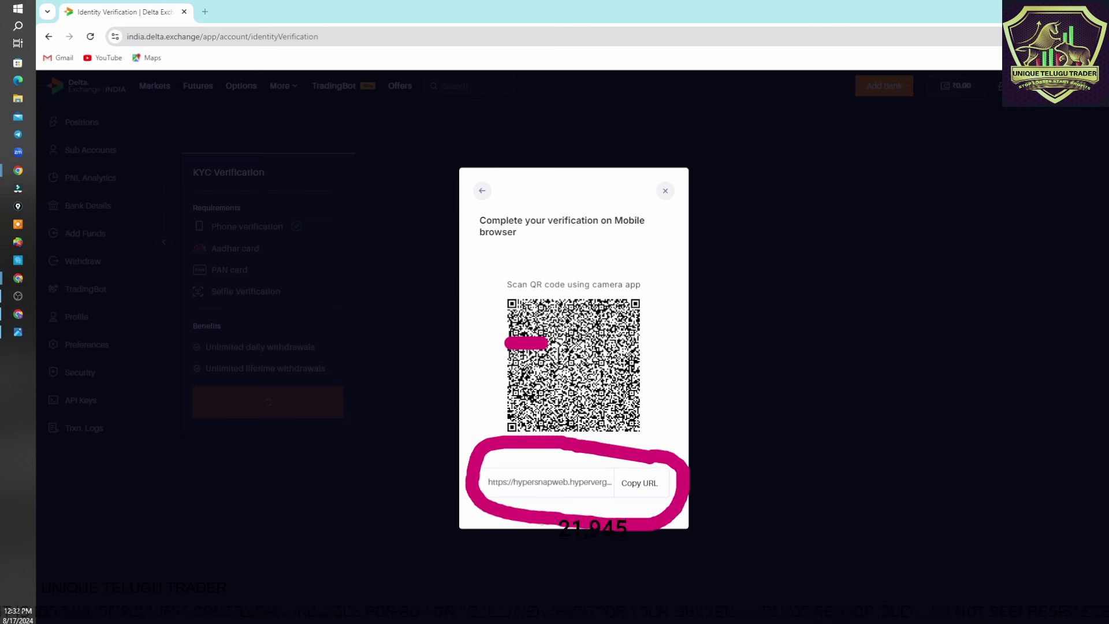
pyautogui.press('Escape')
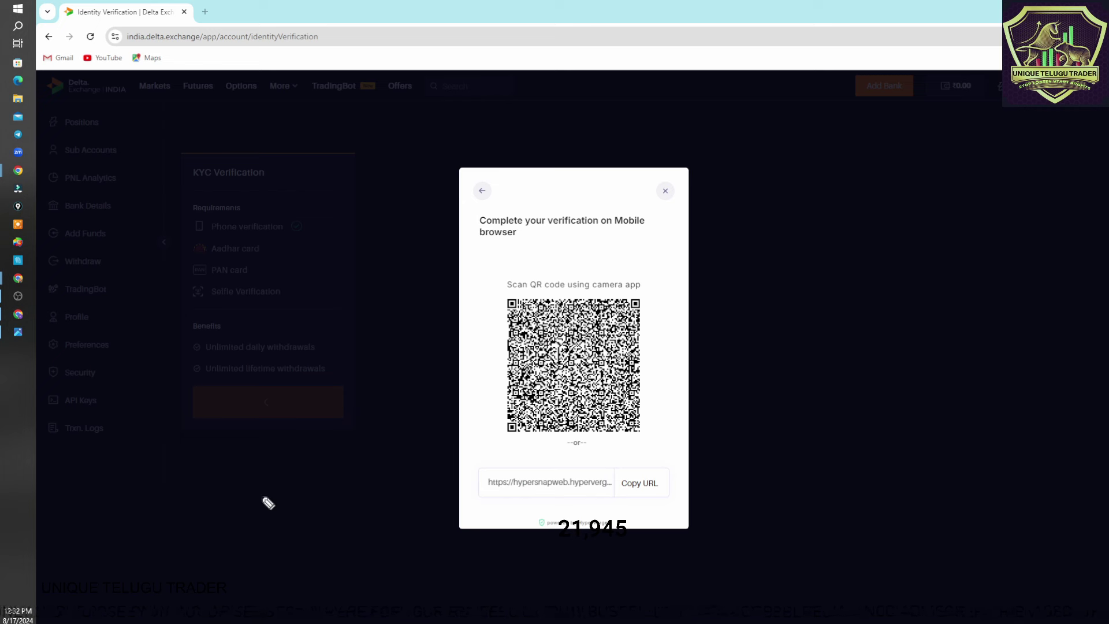
# Step: Circle and underline the scan instruction and QR code with the screen pen
pyautogui.moveTo(638, 282)
pyautogui.mouseDown()
pyautogui.moveTo(504, 303)
pyautogui.moveTo(496, 436)
pyautogui.mouseUp()
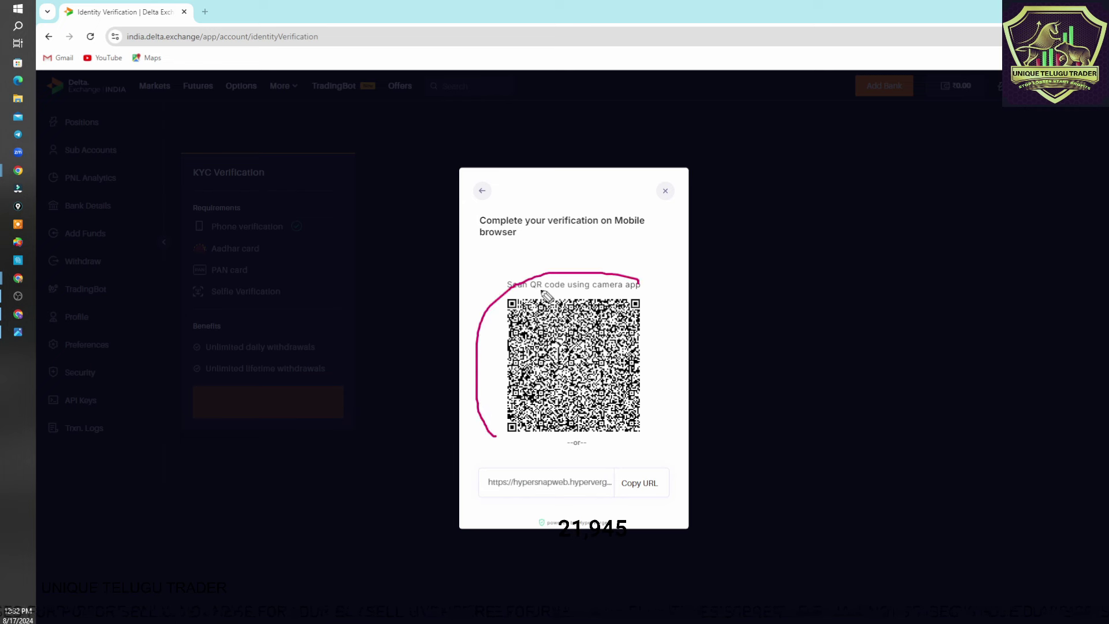
pyautogui.moveTo(613, 297)
pyautogui.mouseDown()
pyautogui.moveTo(639, 298)
pyautogui.moveTo(645, 276)
pyautogui.moveTo(516, 271)
pyautogui.mouseUp()
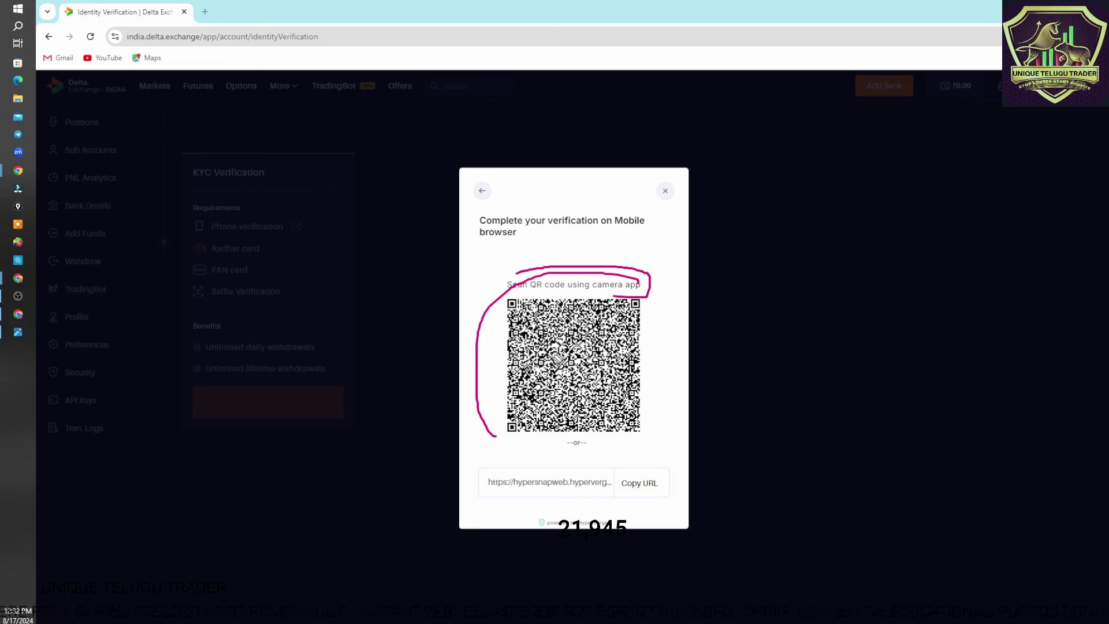
pyautogui.moveTo(656, 358)
pyautogui.mouseDown()
pyautogui.moveTo(657, 335)
pyautogui.moveTo(687, 325)
pyautogui.moveTo(689, 356)
pyautogui.moveTo(676, 357)
pyautogui.moveTo(689, 353)
pyautogui.mouseUp()
pyautogui.moveTo(635, 298); pyautogui.dragTo(539, 440)
pyautogui.moveTo(501, 362)
pyautogui.mouseDown()
pyautogui.moveTo(616, 362)
pyautogui.moveTo(548, 349)
pyautogui.moveTo(606, 347)
pyautogui.moveTo(641, 360)
pyautogui.moveTo(554, 365)
pyautogui.mouseUp()
# Step: Clear the QR annotations, circle the Google logo and Lens icon, then clear those marks
pyautogui.press('Escape')
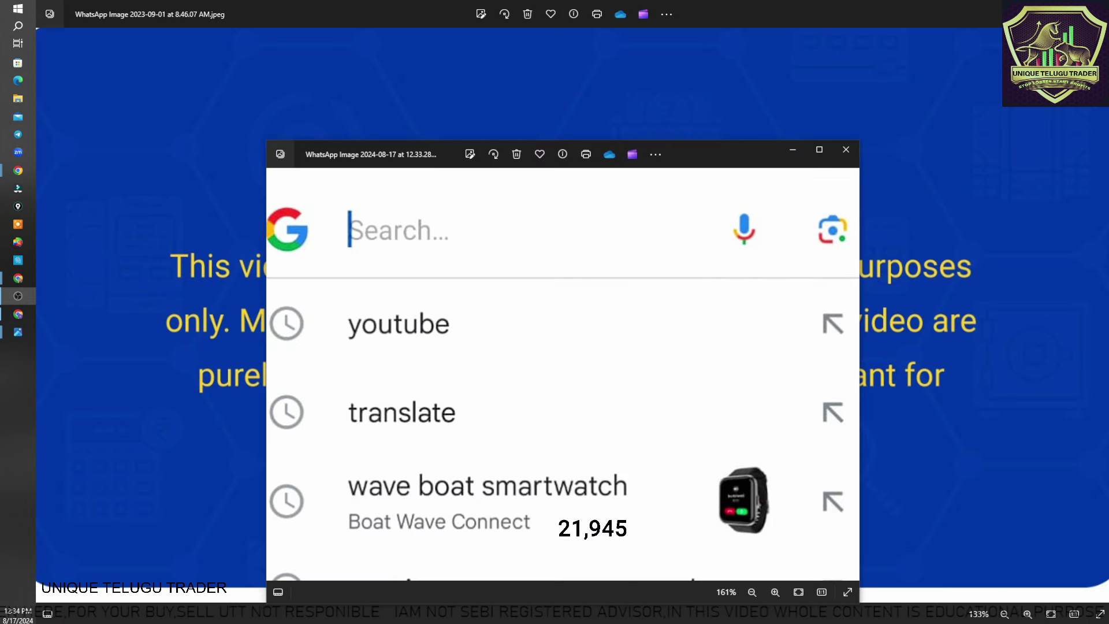
pyautogui.moveTo(317, 191)
pyautogui.mouseDown()
pyautogui.moveTo(279, 197)
pyautogui.moveTo(292, 258)
pyautogui.moveTo(739, 285)
pyautogui.mouseUp()
pyautogui.moveTo(844, 199)
pyautogui.mouseDown()
pyautogui.moveTo(808, 247)
pyautogui.moveTo(857, 254)
pyautogui.moveTo(861, 215)
pyautogui.moveTo(839, 197)
pyautogui.moveTo(831, 245)
pyautogui.mouseUp()
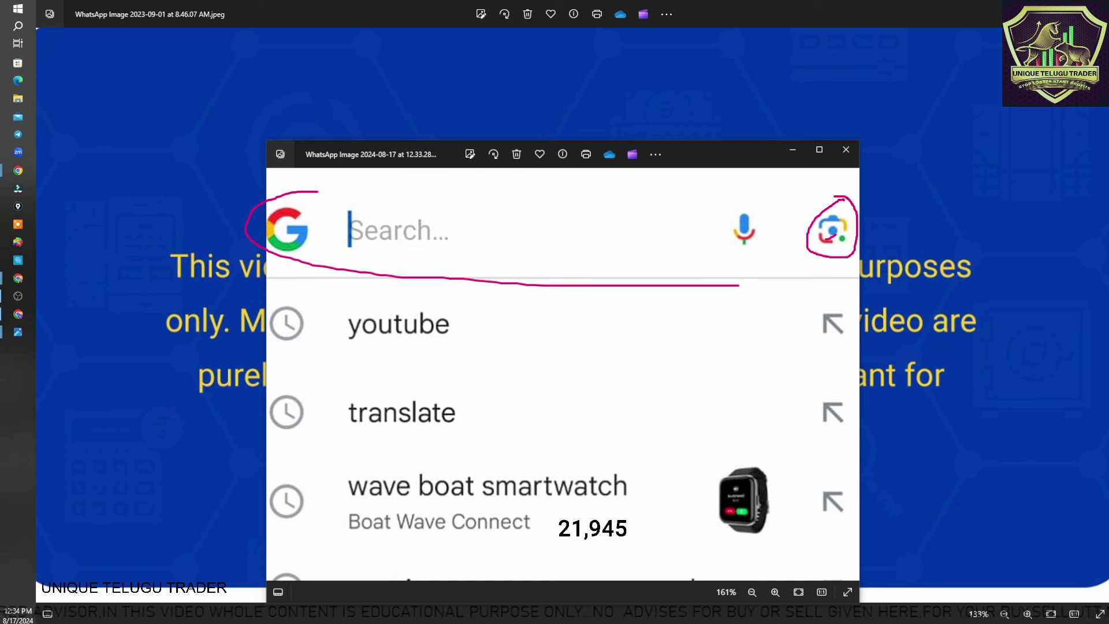
pyautogui.press('Escape')
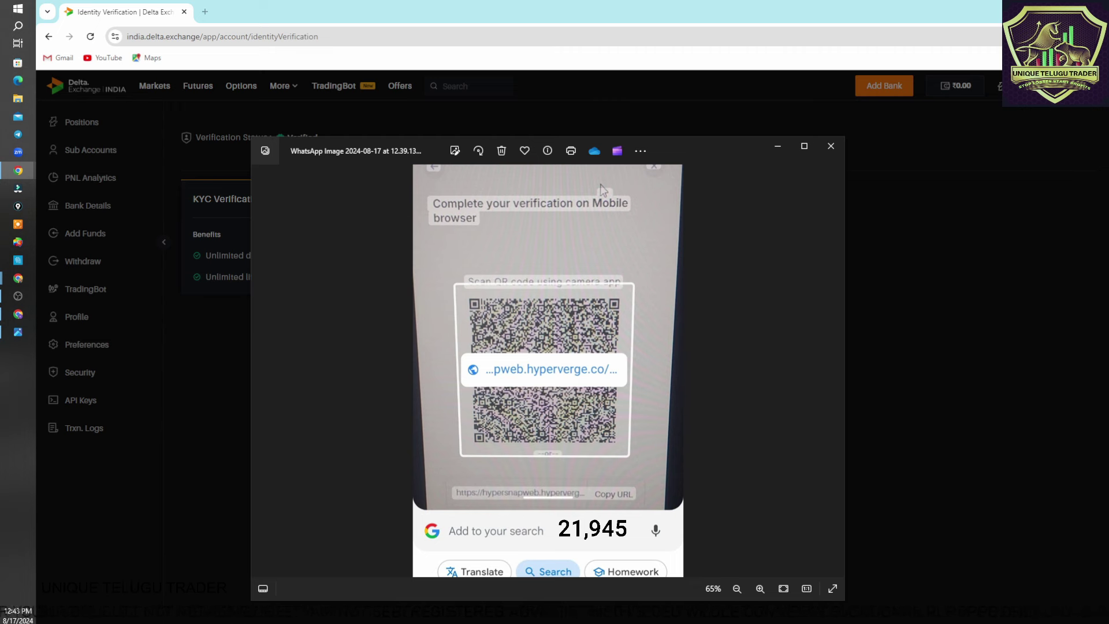
# Step: Open the Income Details screenshot and page past the occupation choices to the annual income options
pyautogui.click(18, 332)
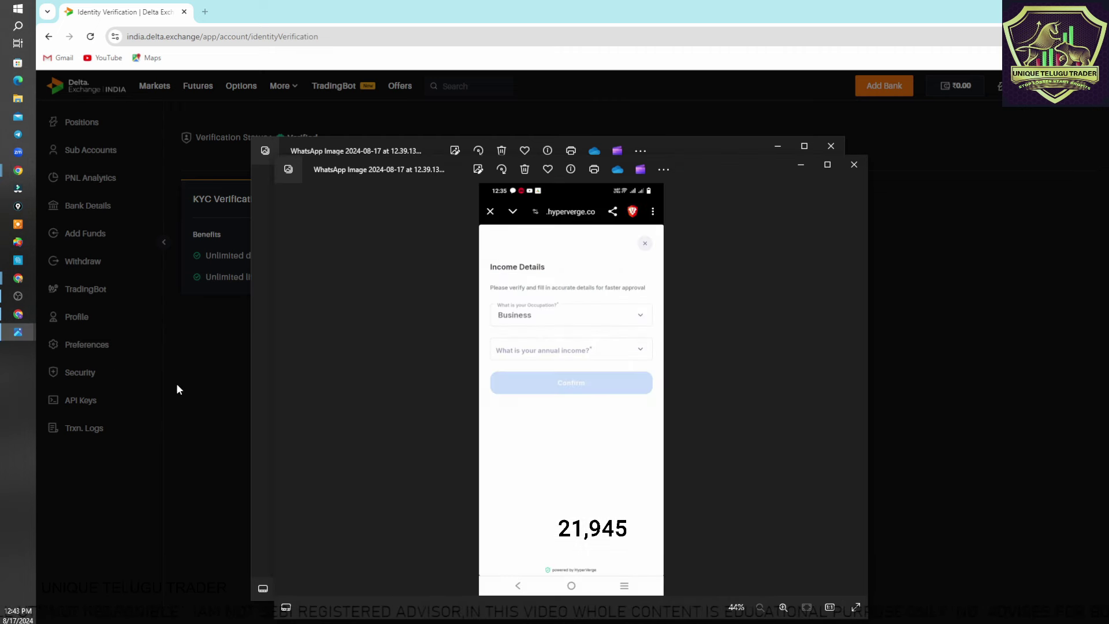
pyautogui.scroll(1, 525, 423)
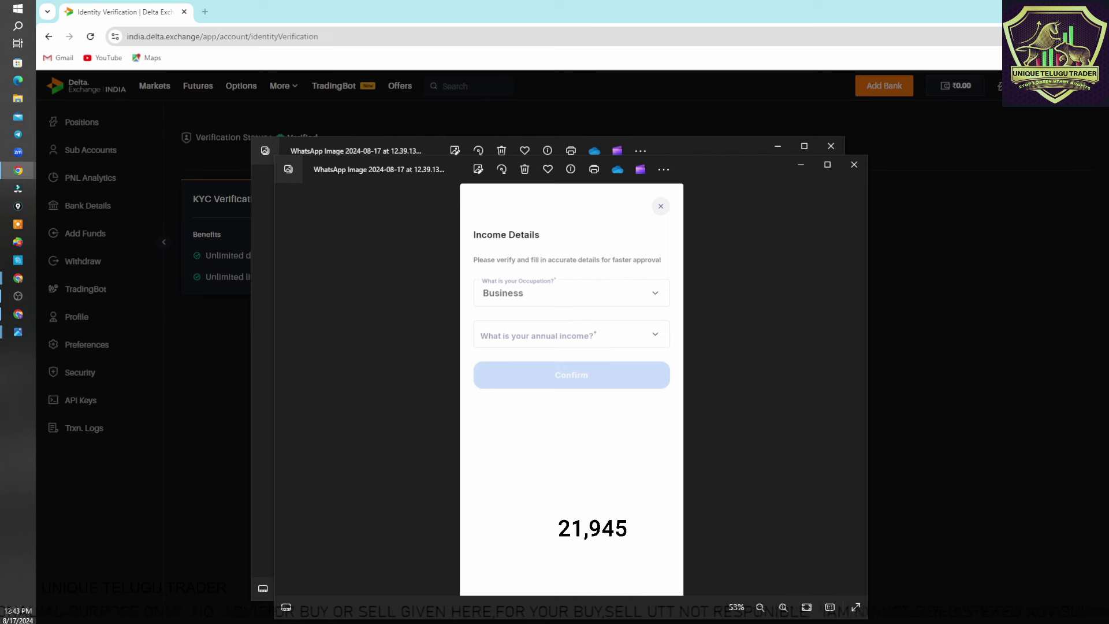
pyautogui.press('Right')
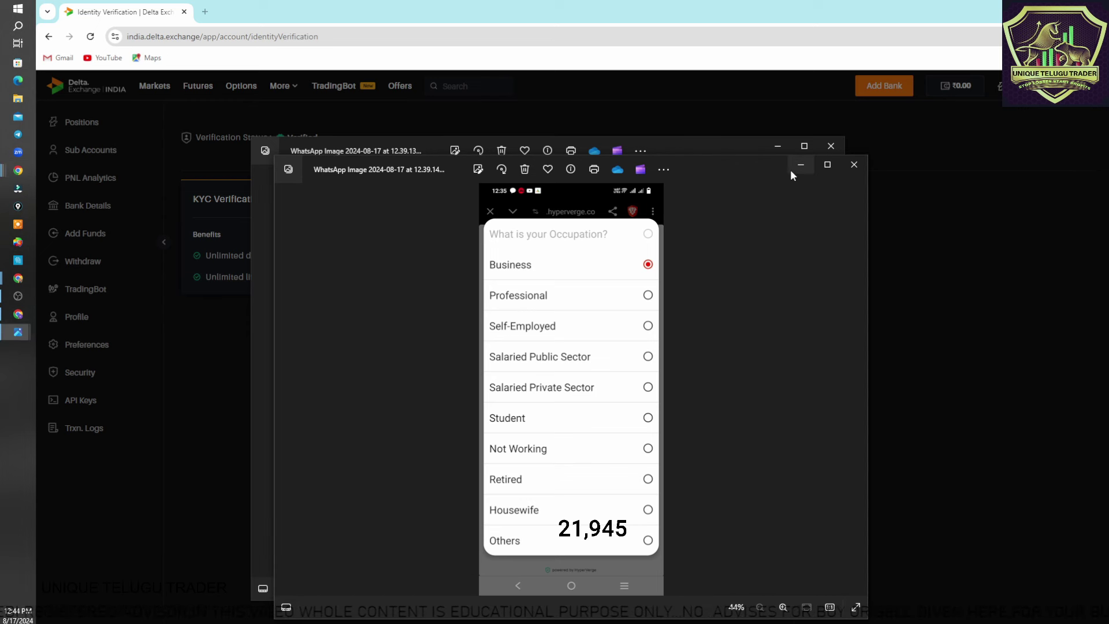
pyautogui.press('Right')
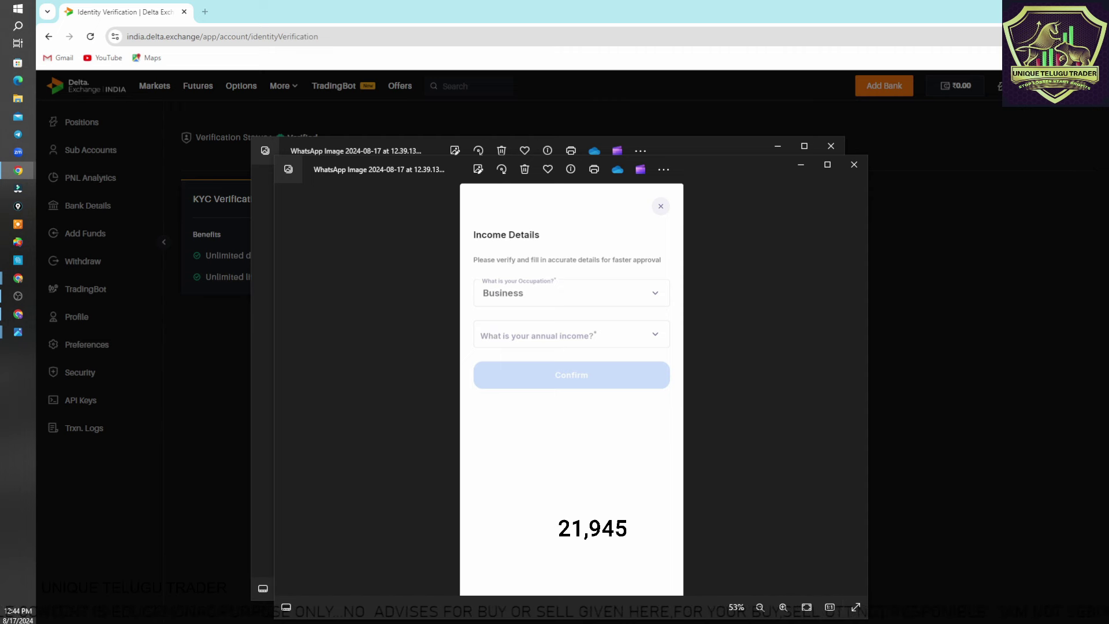
pyautogui.press('Right')
pyautogui.press('Right')
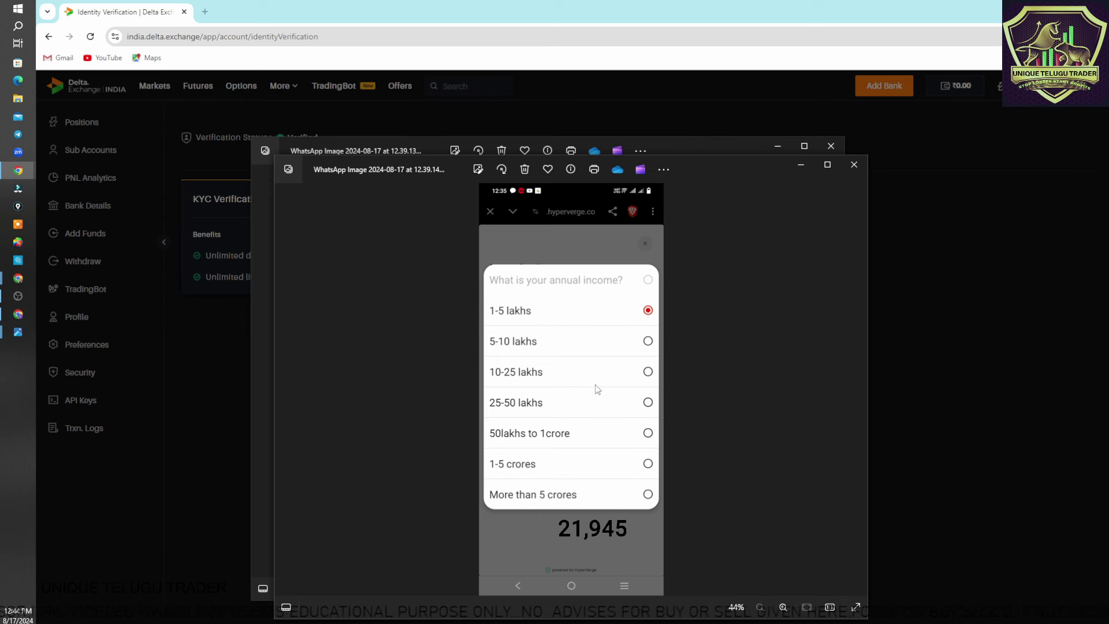
# Step: Circle the face in the selfie illustration, clear the mark, and advance to the PAN Card front-side tips
pyautogui.click(287, 592)
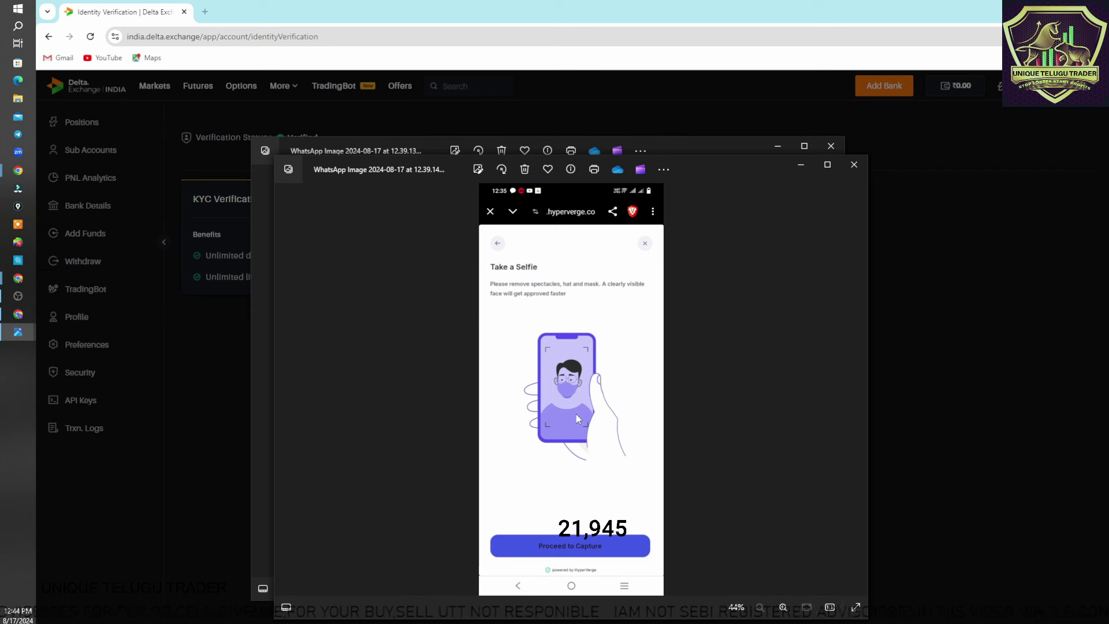
pyautogui.moveTo(569, 376)
pyautogui.mouseDown()
pyautogui.moveTo(581, 373)
pyautogui.moveTo(555, 375)
pyautogui.moveTo(569, 399)
pyautogui.moveTo(600, 376)
pyautogui.mouseUp()
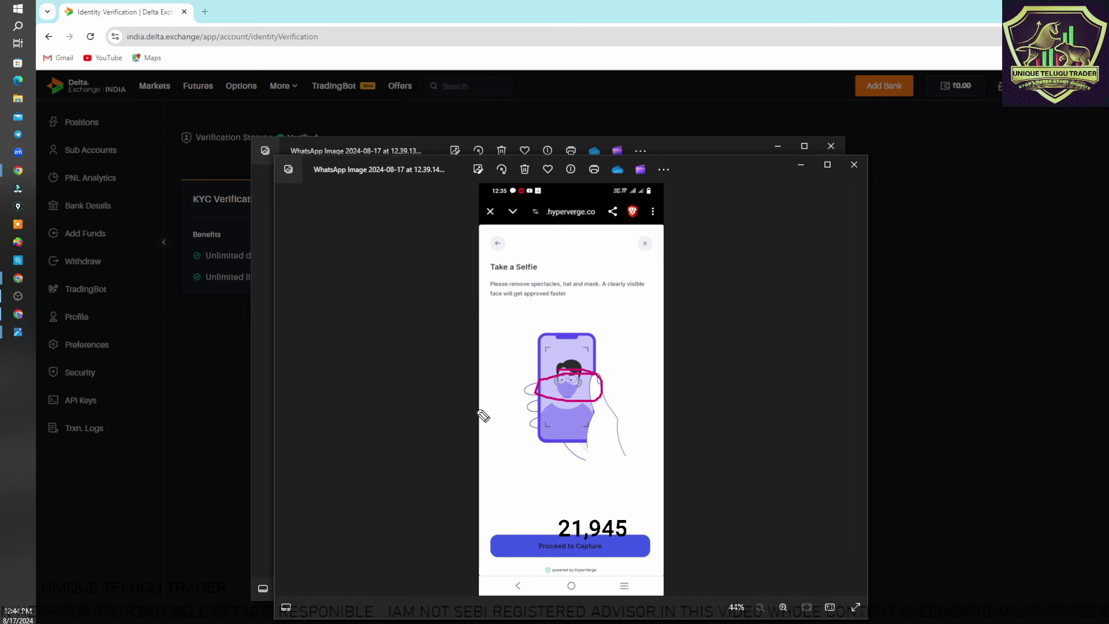
pyautogui.press('Escape')
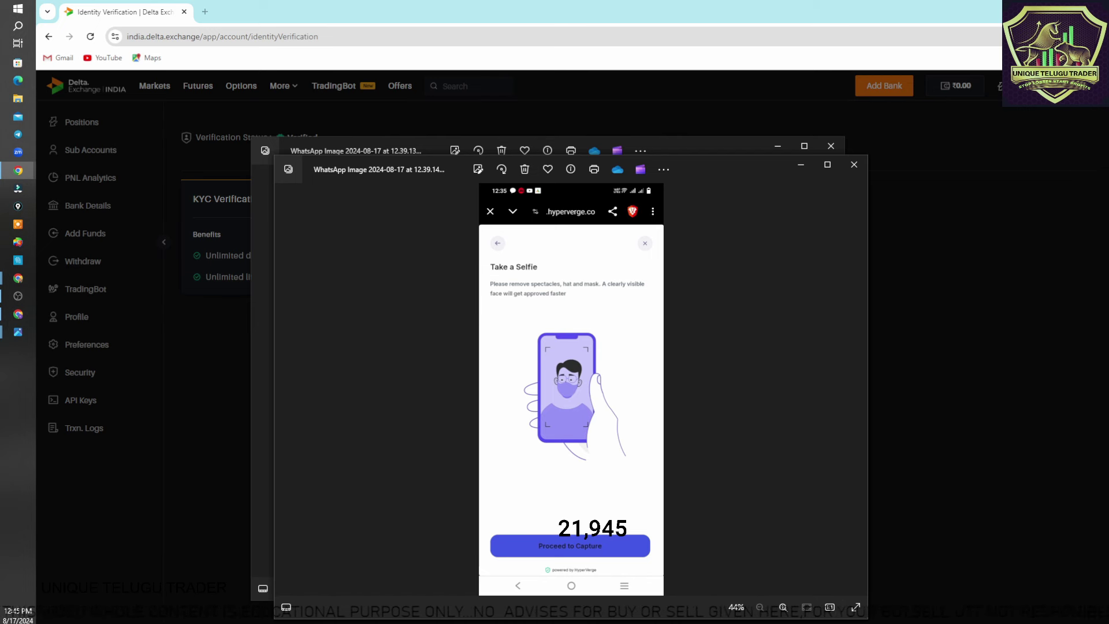
pyautogui.press('Right')
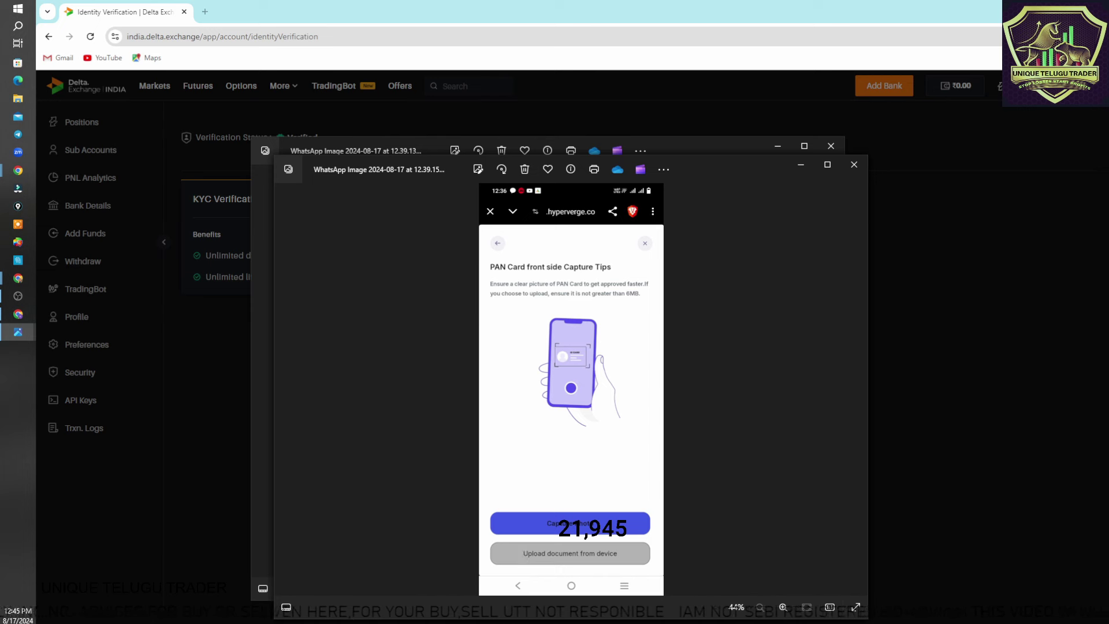
# Step: Mark the capture/upload options and box the phone illustration on the PAN tips, then clear the marks
pyautogui.moveTo(587, 540)
pyautogui.mouseDown()
pyautogui.moveTo(518, 537)
pyautogui.moveTo(630, 579)
pyautogui.moveTo(546, 545)
pyautogui.moveTo(664, 525)
pyautogui.moveTo(484, 527)
pyautogui.mouseUp()
pyautogui.moveTo(635, 346)
pyautogui.mouseDown()
pyautogui.moveTo(488, 358)
pyautogui.moveTo(489, 411)
pyautogui.moveTo(614, 407)
pyautogui.mouseUp()
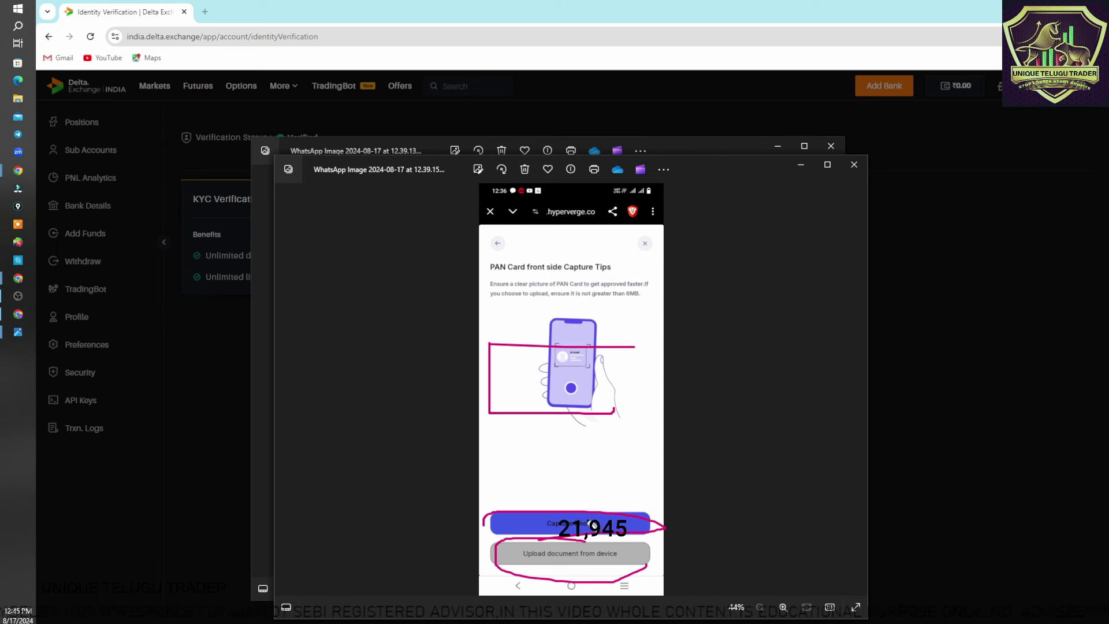
pyautogui.moveTo(634, 348); pyautogui.dragTo(619, 415)
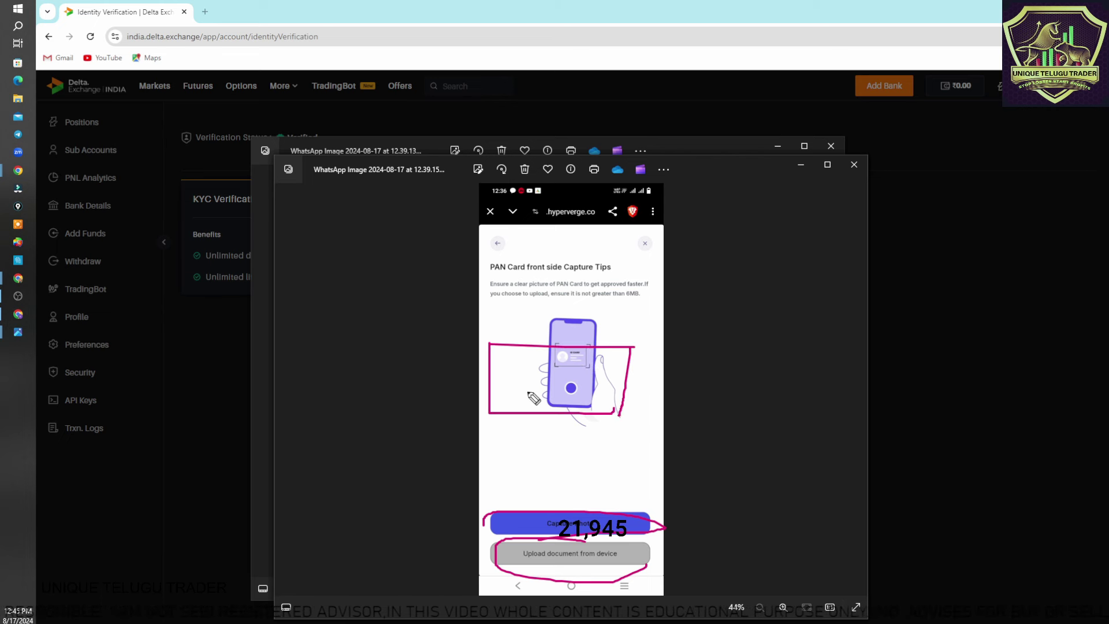
pyautogui.moveTo(517, 384); pyautogui.dragTo(641, 356)
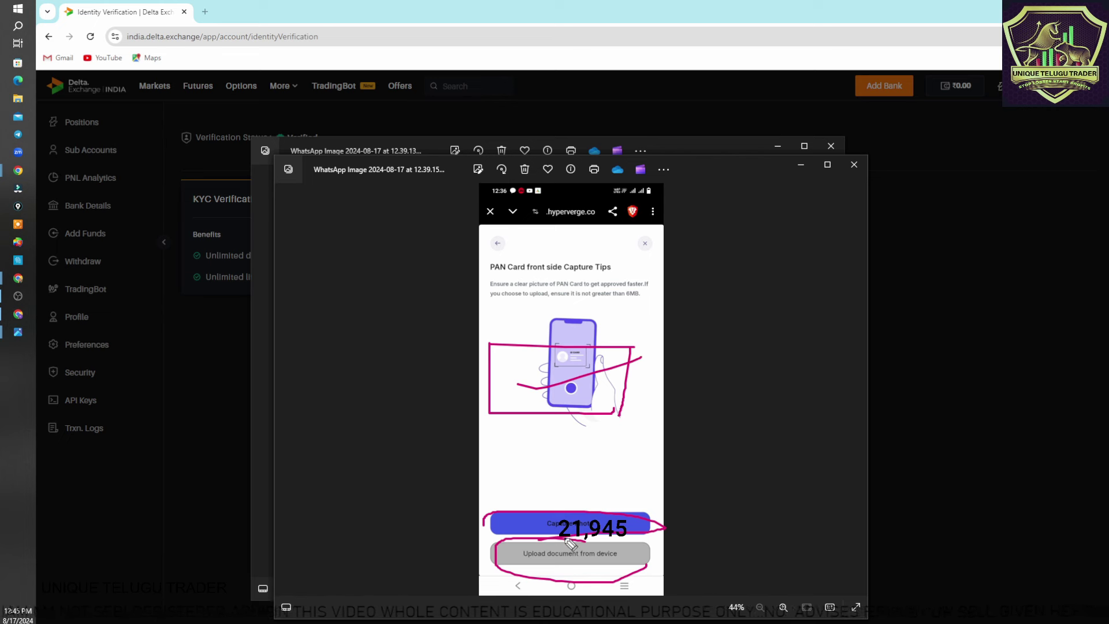
pyautogui.press('Escape')
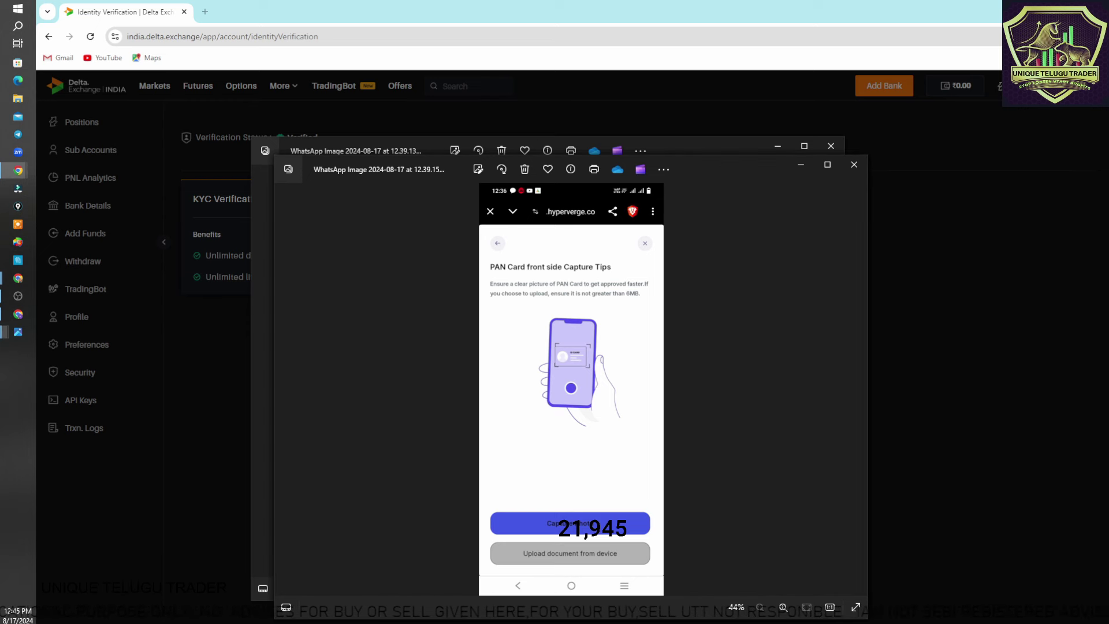
# Step: Advance through the screenshots to the 'Verify your PAN details' verification image
pyautogui.press('Right')
pyautogui.scroll(2, 573, 417)
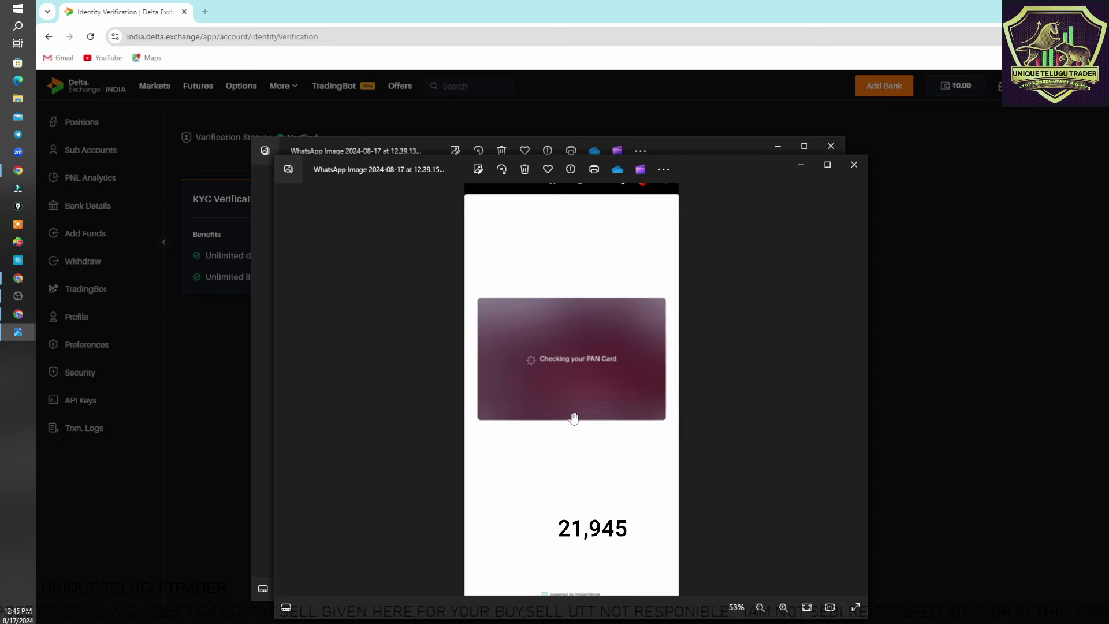
pyautogui.scroll(-2, 589, 398)
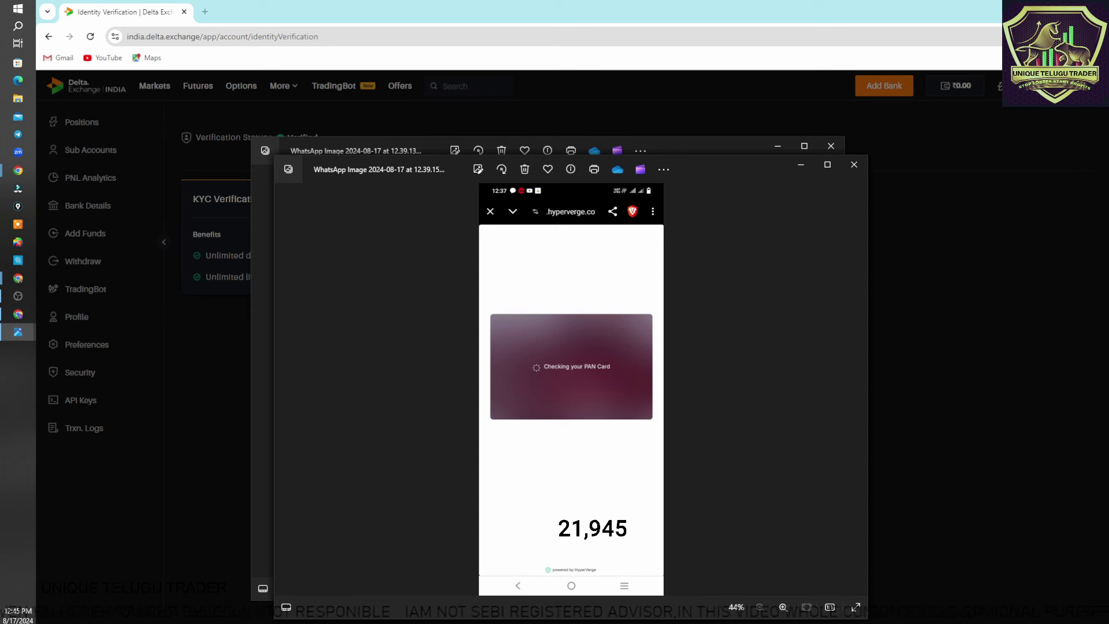
pyautogui.click(18, 170)
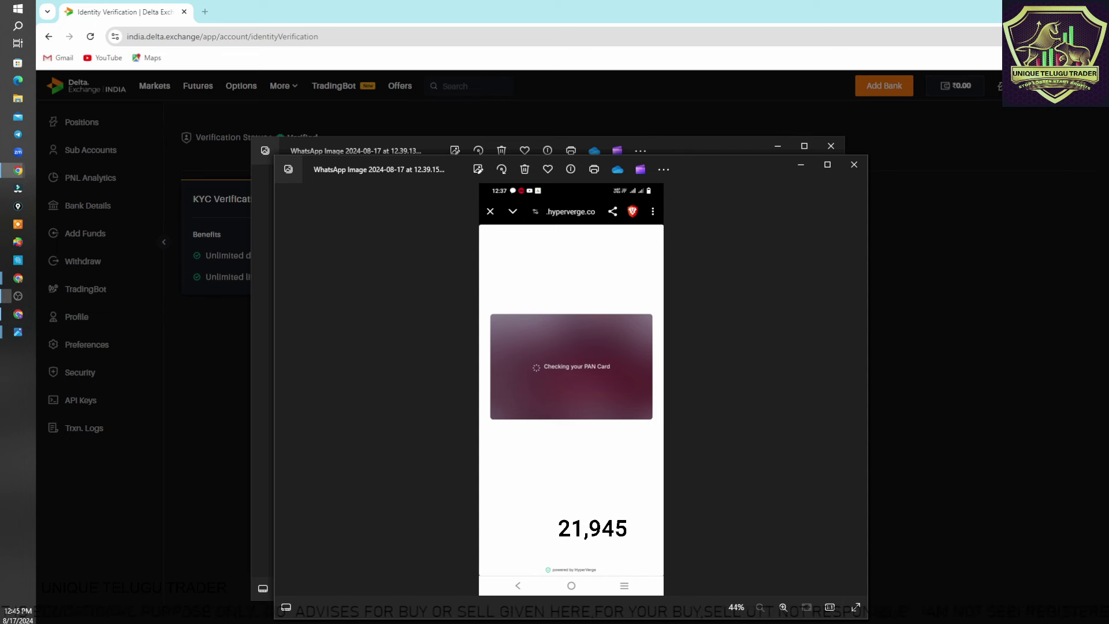
pyautogui.scroll(-1, 485, 296)
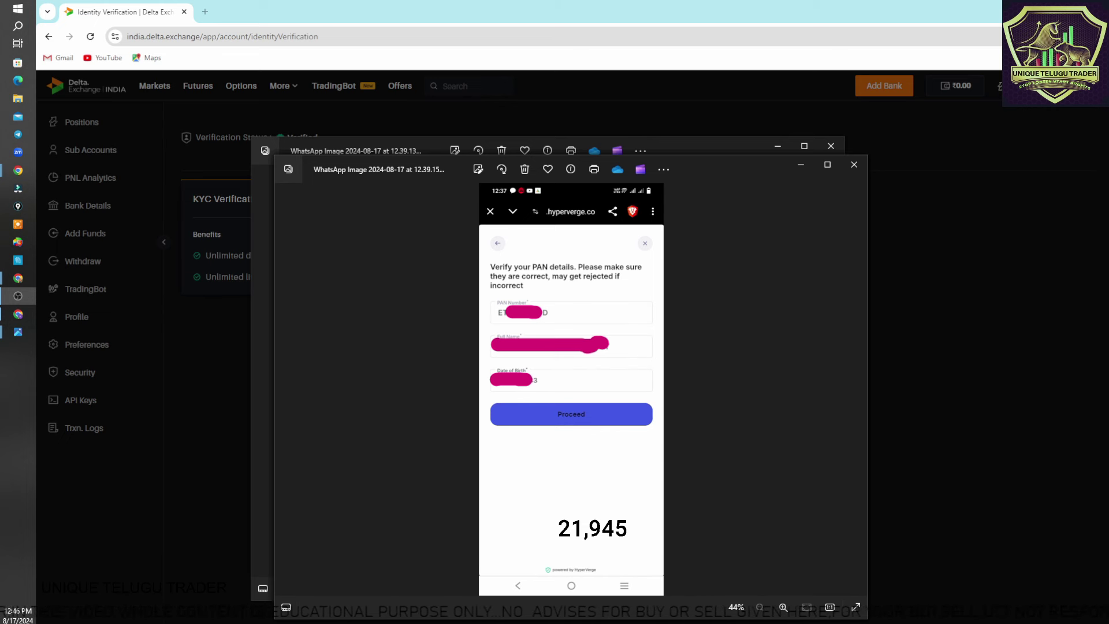
# Step: Page through the Aadhaar capture tips, checking and details screenshots to the thank-you confirmation
pyautogui.press('Right')
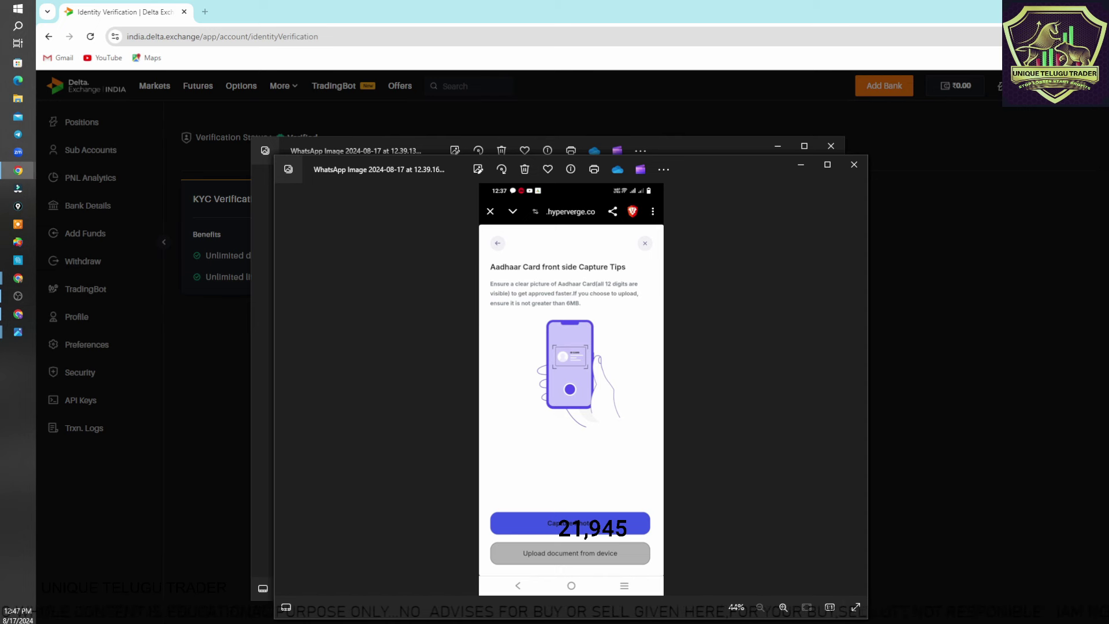
pyautogui.press('Right')
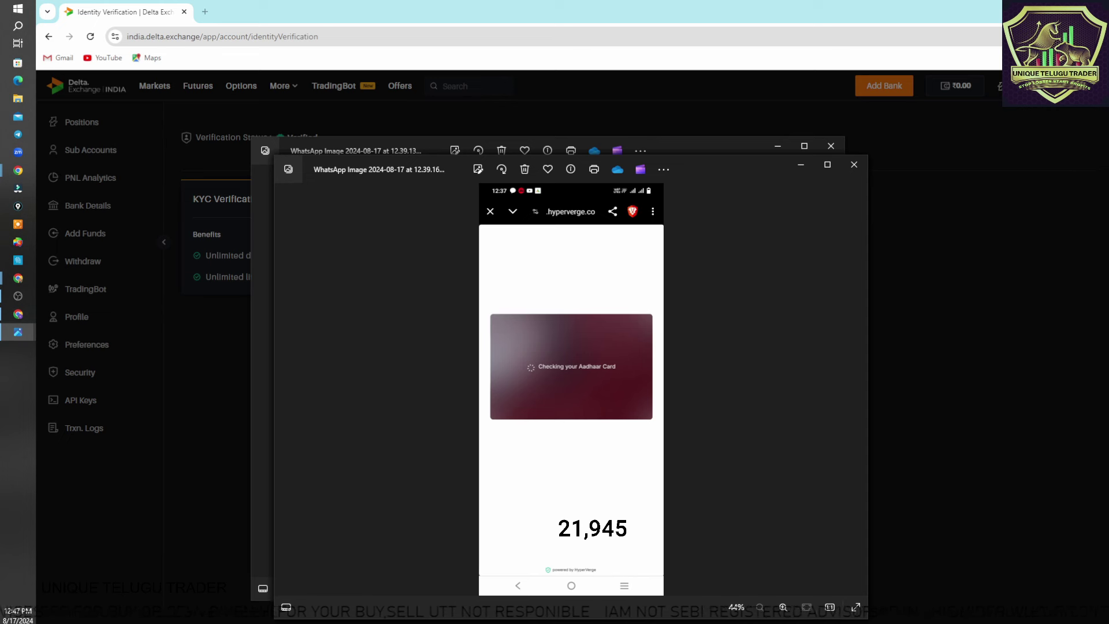
pyautogui.press('Right')
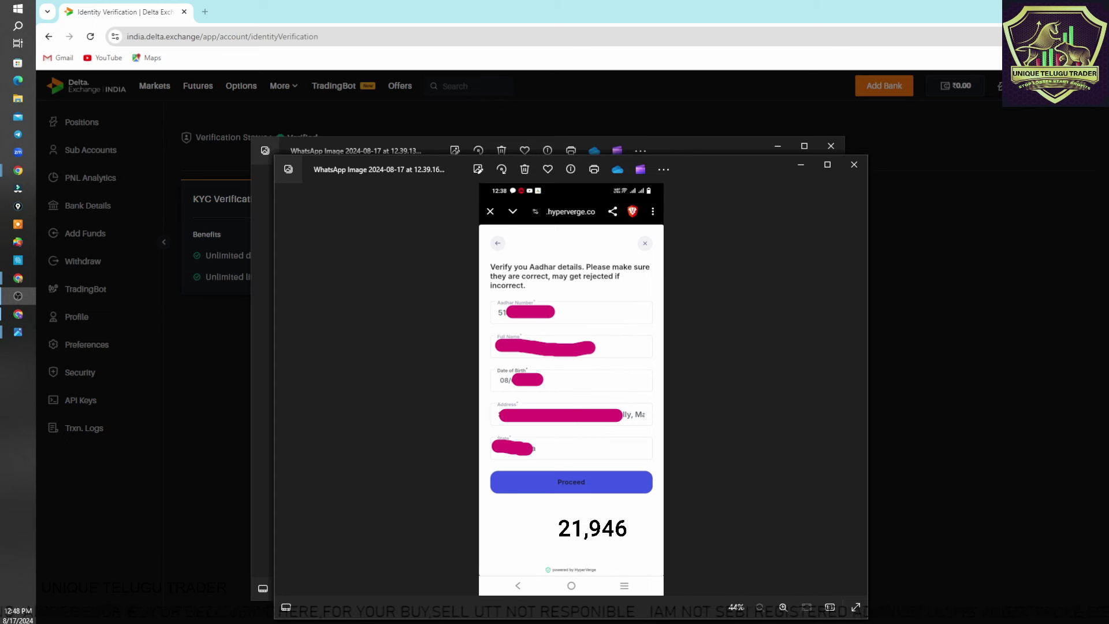
pyautogui.press('Right')
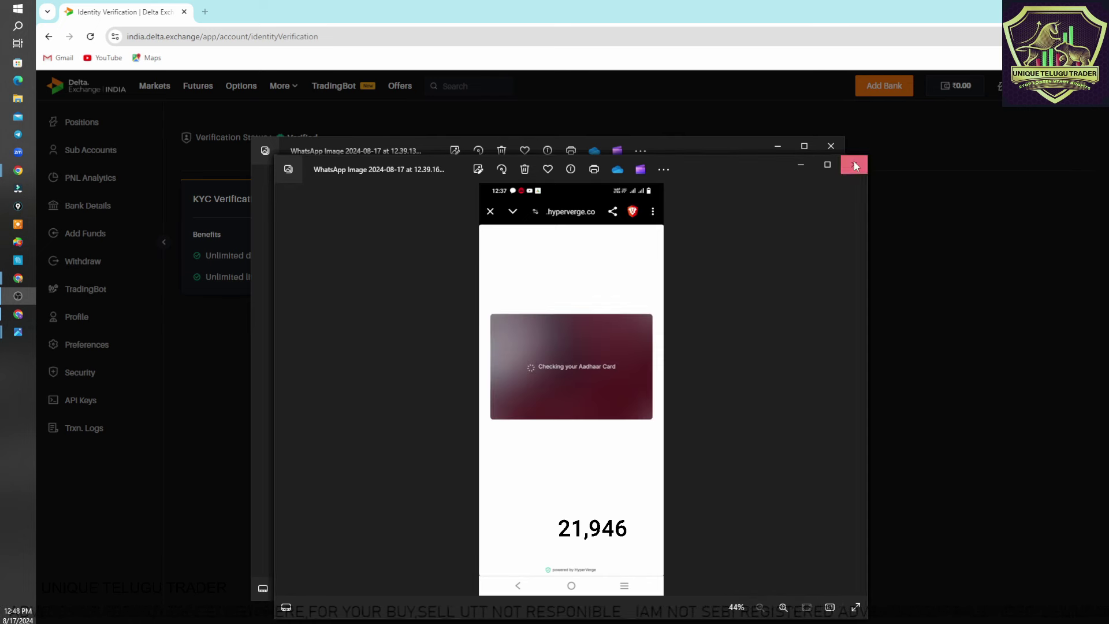
# Step: Close all seven stacked Photos windows to reveal the KYC Complete message with Verified status
pyautogui.click(853, 162)
pyautogui.click(851, 162)
pyautogui.click(852, 162)
pyautogui.click(852, 161)
pyautogui.click(853, 166)
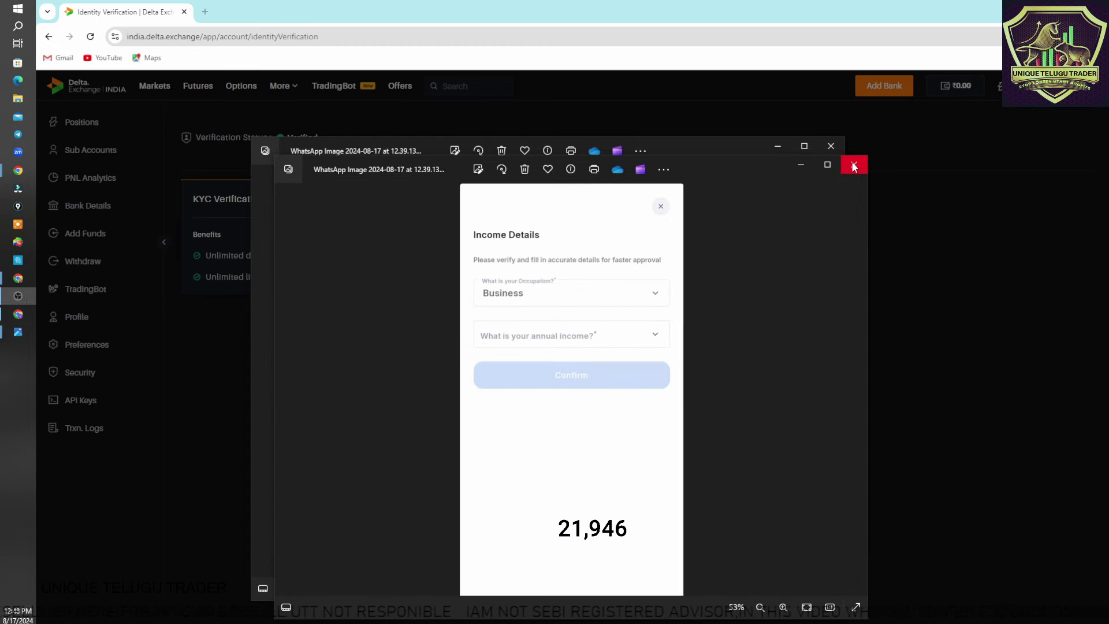
pyautogui.click(839, 151)
pyautogui.click(833, 145)
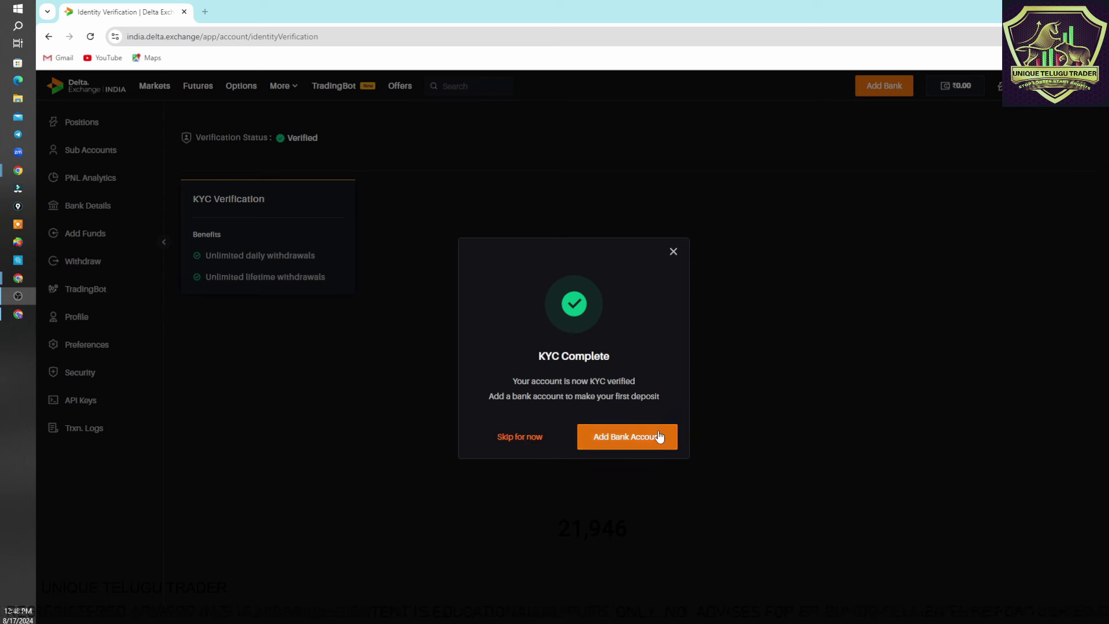
# Step: Begin adding a bank account, open the Bank Addition Verification Code email, and return to Bank Details
pyautogui.click(632, 439)
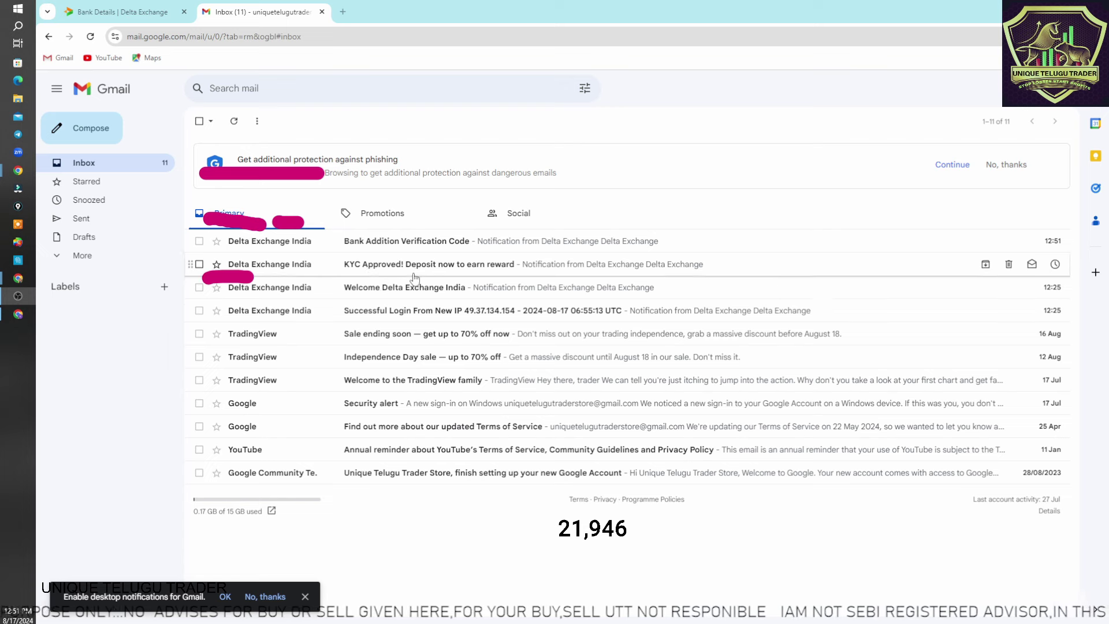
pyautogui.click(409, 246)
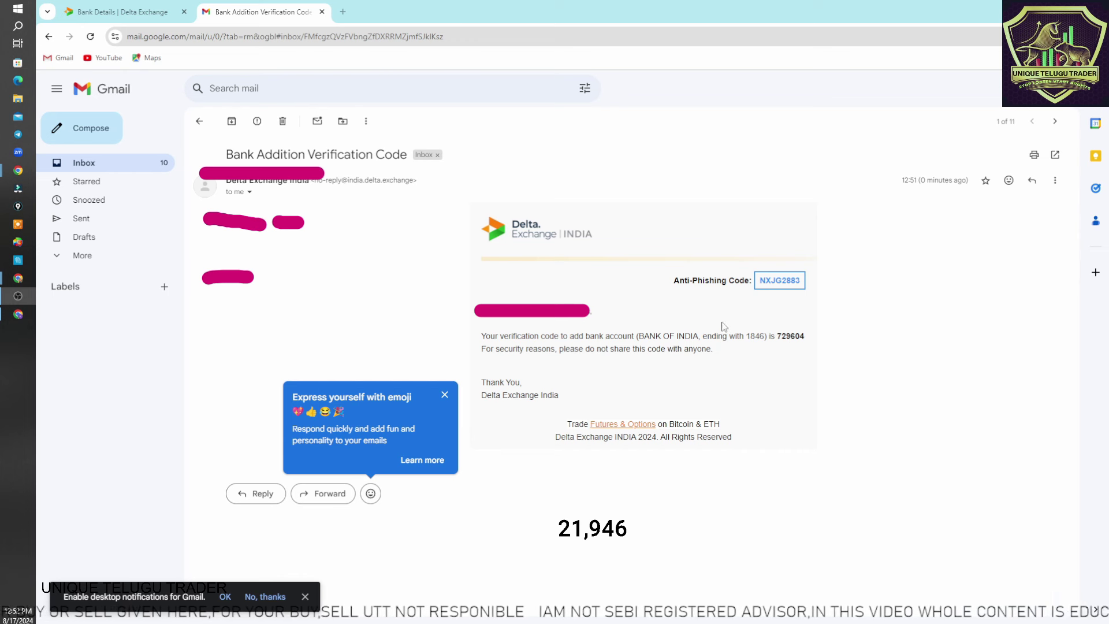
pyautogui.click(121, 8)
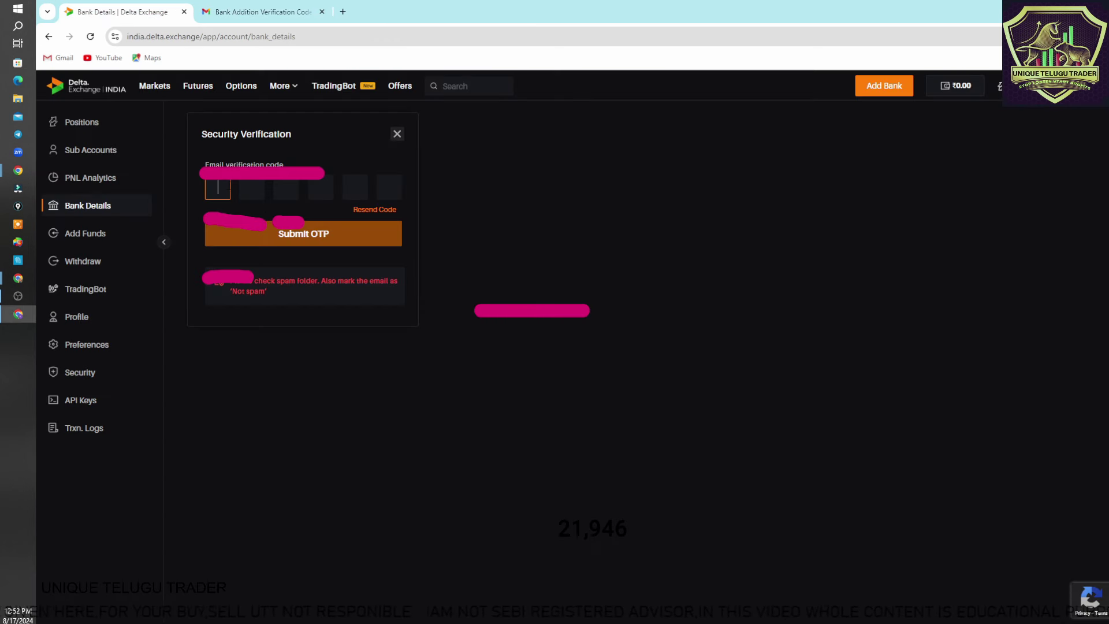
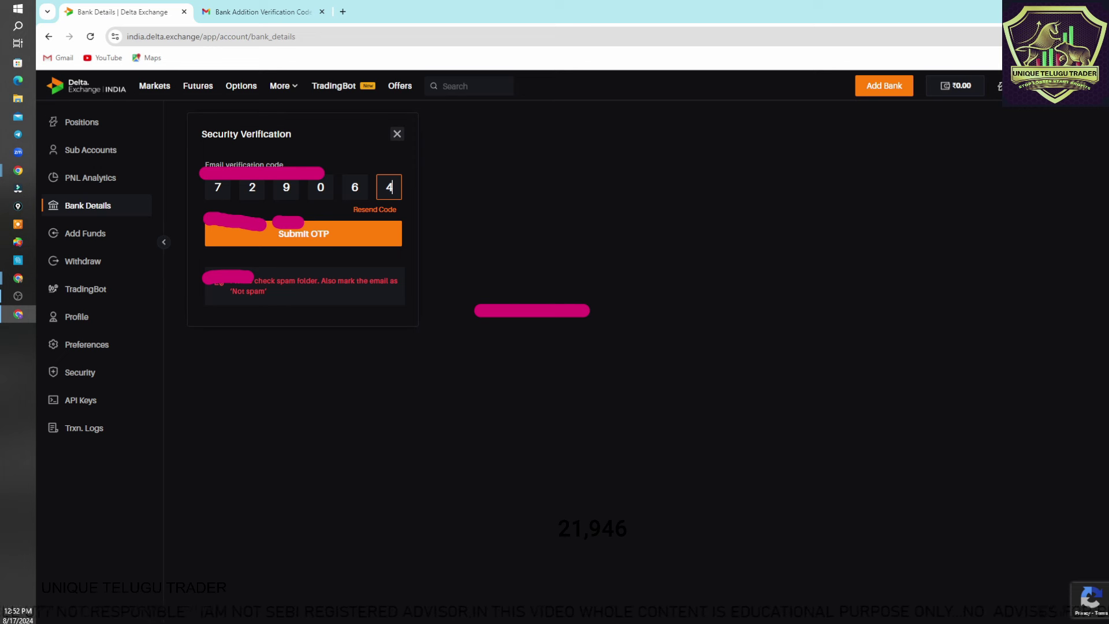
# Step: Enter the emailed 6-digit verification code and submit it to add the bank account
pyautogui.press('Return')
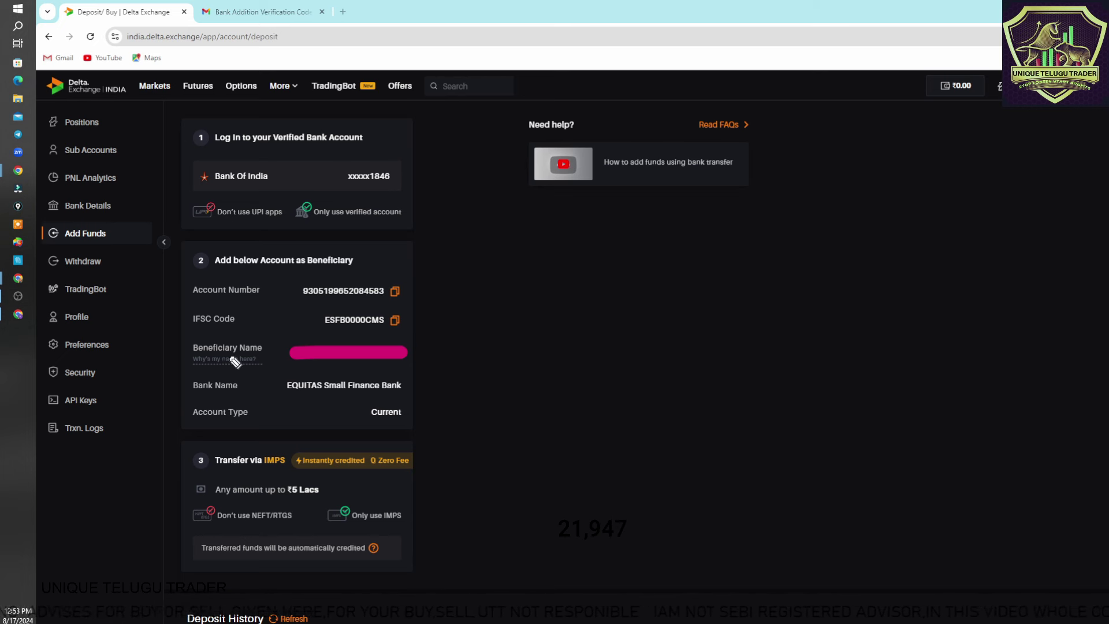
# Step: Underline the beneficiary name, account number and IFSC code ESFB0000CMS, and circle 'Only use IMPS'
pyautogui.moveTo(256, 339)
pyautogui.mouseDown()
pyautogui.moveTo(202, 332)
pyautogui.moveTo(188, 347)
pyautogui.mouseUp()
pyautogui.moveTo(301, 300); pyautogui.dragTo(399, 300)
pyautogui.moveTo(478, 286); pyautogui.dragTo(559, 240)
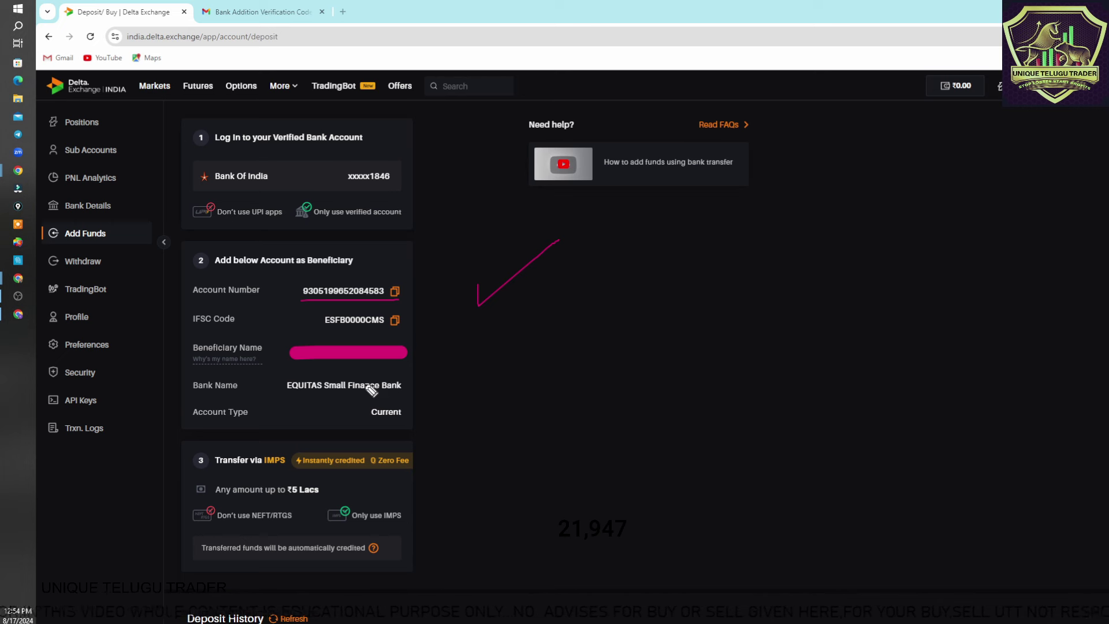
pyautogui.moveTo(481, 357)
pyautogui.mouseDown()
pyautogui.moveTo(549, 324)
pyautogui.moveTo(548, 351)
pyautogui.mouseUp()
pyautogui.moveTo(993, 87)
pyautogui.mouseDown()
pyautogui.moveTo(948, 78)
pyautogui.moveTo(929, 110)
pyautogui.moveTo(985, 79)
pyautogui.mouseUp()
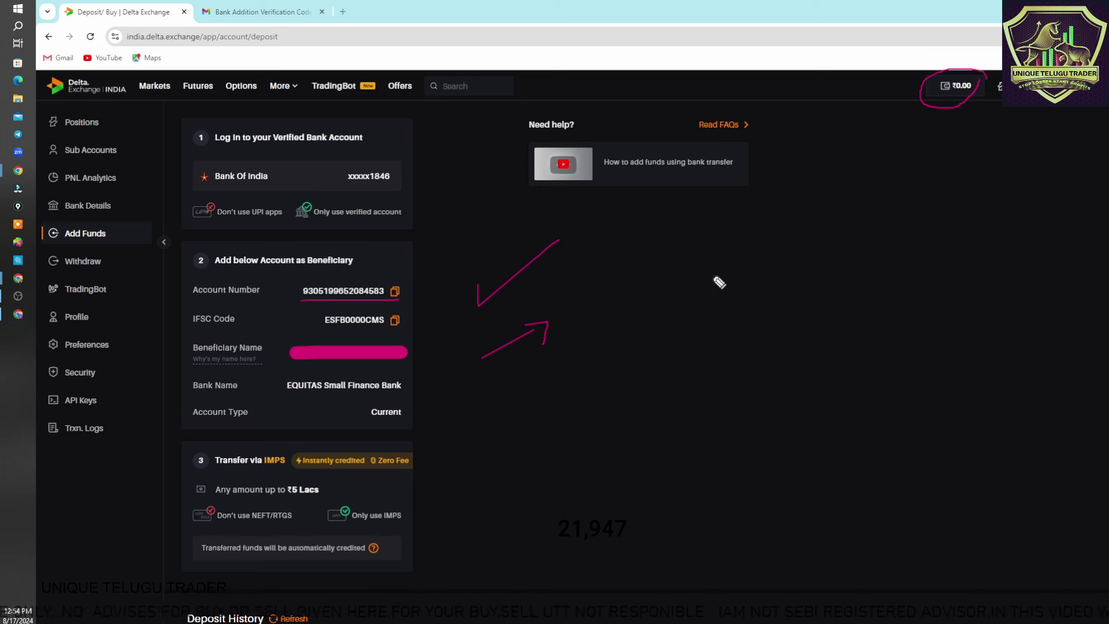
pyautogui.moveTo(334, 328); pyautogui.dragTo(398, 317)
pyautogui.moveTo(300, 295); pyautogui.dragTo(370, 278)
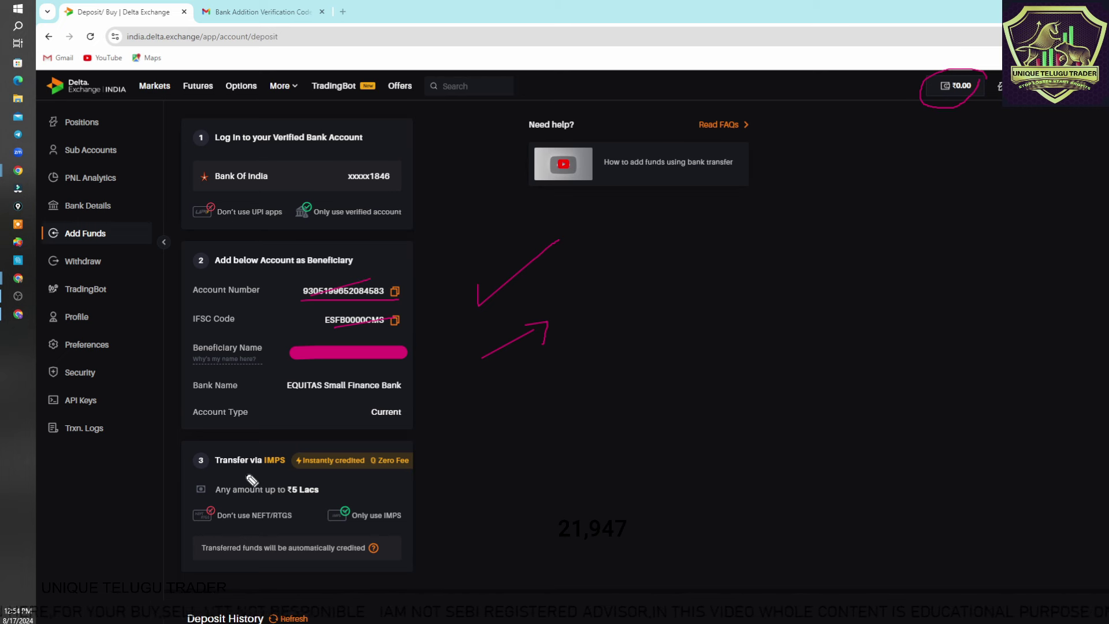
pyautogui.moveTo(364, 525)
pyautogui.mouseDown()
pyautogui.moveTo(417, 518)
pyautogui.moveTo(373, 498)
pyautogui.moveTo(267, 519)
pyautogui.moveTo(272, 507)
pyautogui.moveTo(282, 514)
pyautogui.moveTo(258, 520)
pyautogui.moveTo(278, 503)
pyautogui.moveTo(240, 527)
pyautogui.mouseUp()
pyautogui.moveTo(366, 527)
pyautogui.mouseDown()
pyautogui.moveTo(396, 528)
pyautogui.moveTo(416, 508)
pyautogui.moveTo(348, 504)
pyautogui.moveTo(331, 523)
pyautogui.mouseUp()
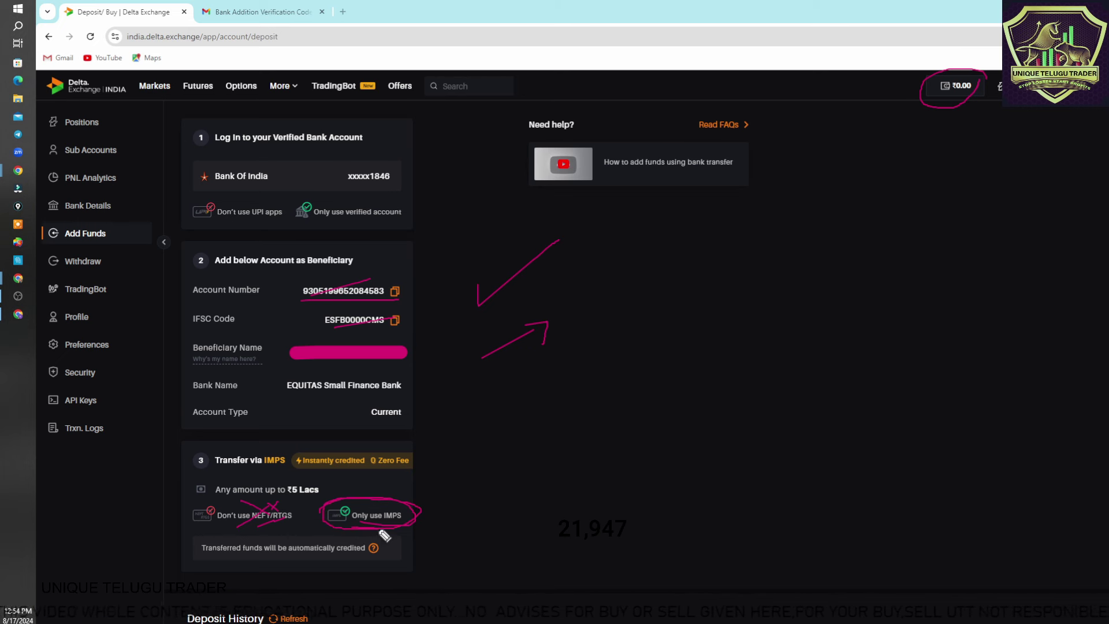
# Step: Handwrite 'Net' and 'Ad' notes and underline the account, IFSC and EQUITAS Small Finance Bank rows
pyautogui.moveTo(586, 386)
pyautogui.mouseDown()
pyautogui.moveTo(581, 355)
pyautogui.moveTo(658, 355)
pyautogui.mouseUp()
pyautogui.moveTo(641, 307)
pyautogui.mouseDown()
pyautogui.moveTo(656, 346)
pyautogui.moveTo(683, 315)
pyautogui.mouseUp()
pyautogui.moveTo(213, 300); pyautogui.dragTo(367, 296)
pyautogui.moveTo(167, 326); pyautogui.dragTo(390, 325)
pyautogui.moveTo(640, 417)
pyautogui.mouseDown()
pyautogui.moveTo(661, 415)
pyautogui.moveTo(701, 366)
pyautogui.mouseUp()
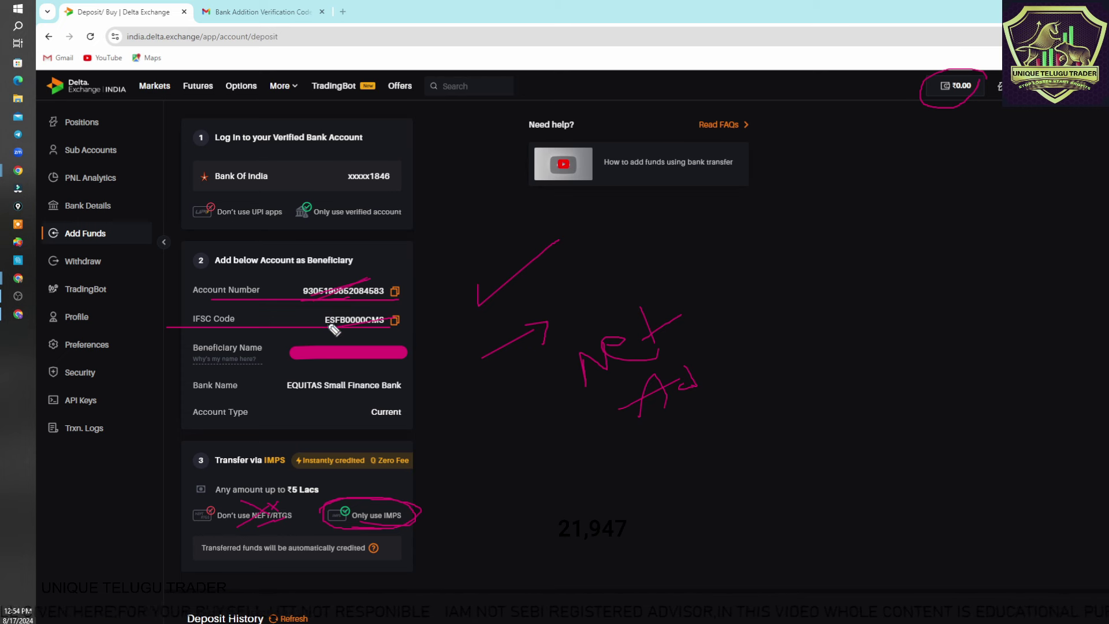
pyautogui.moveTo(620, 443); pyautogui.dragTo(688, 414)
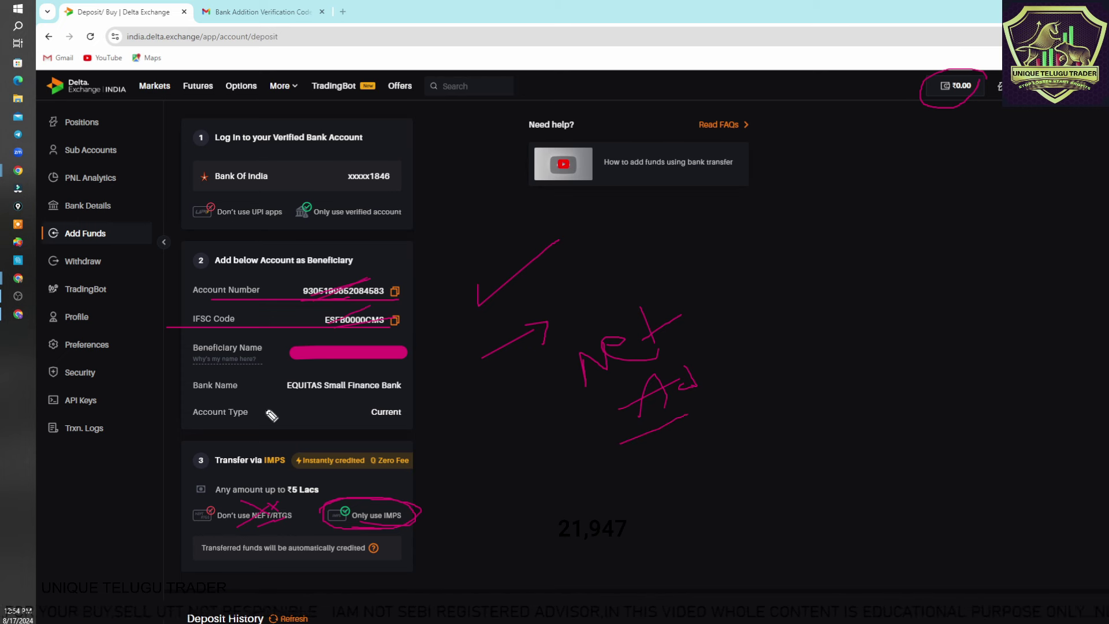
pyautogui.moveTo(327, 396); pyautogui.dragTo(398, 395)
pyautogui.moveTo(664, 453); pyautogui.dragTo(817, 409)
pyautogui.moveTo(813, 380); pyautogui.dragTo(817, 395)
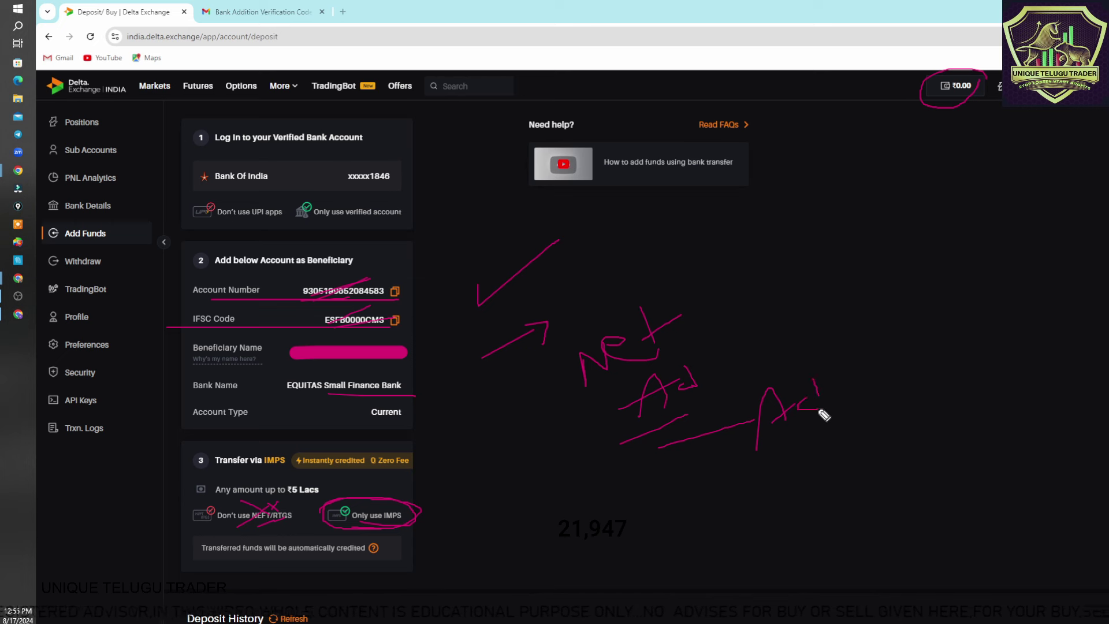
pyautogui.moveTo(800, 442)
pyautogui.mouseDown()
pyautogui.moveTo(843, 426)
pyautogui.moveTo(834, 460)
pyautogui.moveTo(858, 411)
pyautogui.moveTo(901, 397)
pyautogui.moveTo(914, 434)
pyautogui.mouseUp()
# Step: Write the amount 1500 as a note and circle 'Only use IMPS' again beside the crossed-out NEFT/RTGS
pyautogui.moveTo(819, 282)
pyautogui.mouseDown()
pyautogui.moveTo(824, 323)
pyautogui.moveTo(850, 305)
pyautogui.mouseUp()
pyautogui.moveTo(876, 257); pyautogui.dragTo(918, 254)
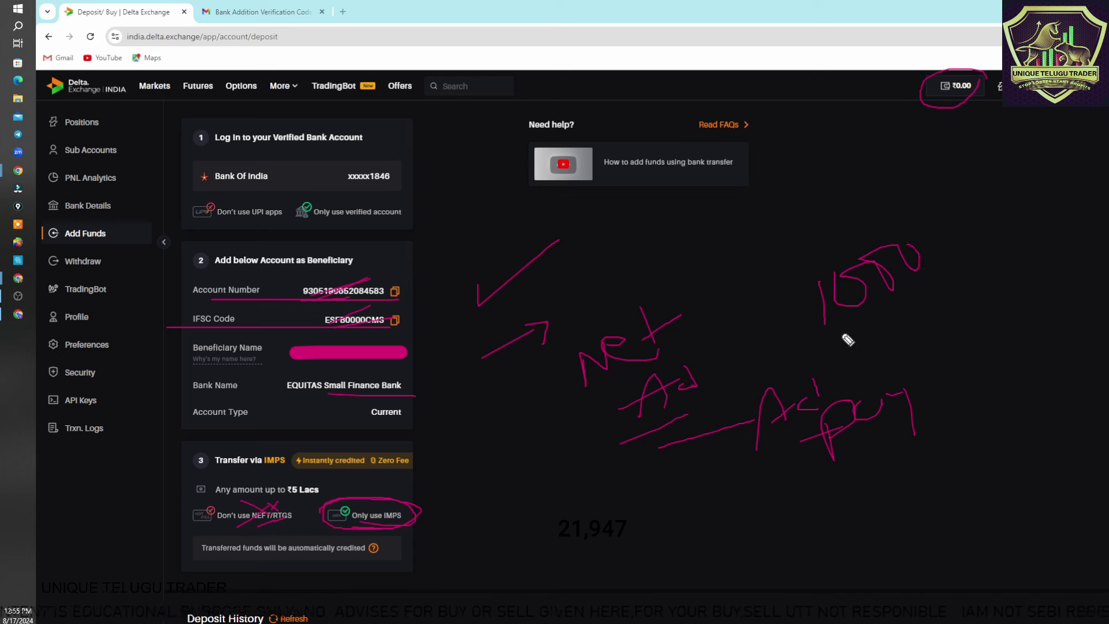
pyautogui.moveTo(257, 532); pyautogui.dragTo(286, 528)
pyautogui.moveTo(412, 539)
pyautogui.mouseDown()
pyautogui.moveTo(378, 491)
pyautogui.moveTo(386, 531)
pyautogui.mouseUp()
pyautogui.moveTo(564, 519); pyautogui.dragTo(570, 507)
pyautogui.click(559, 508)
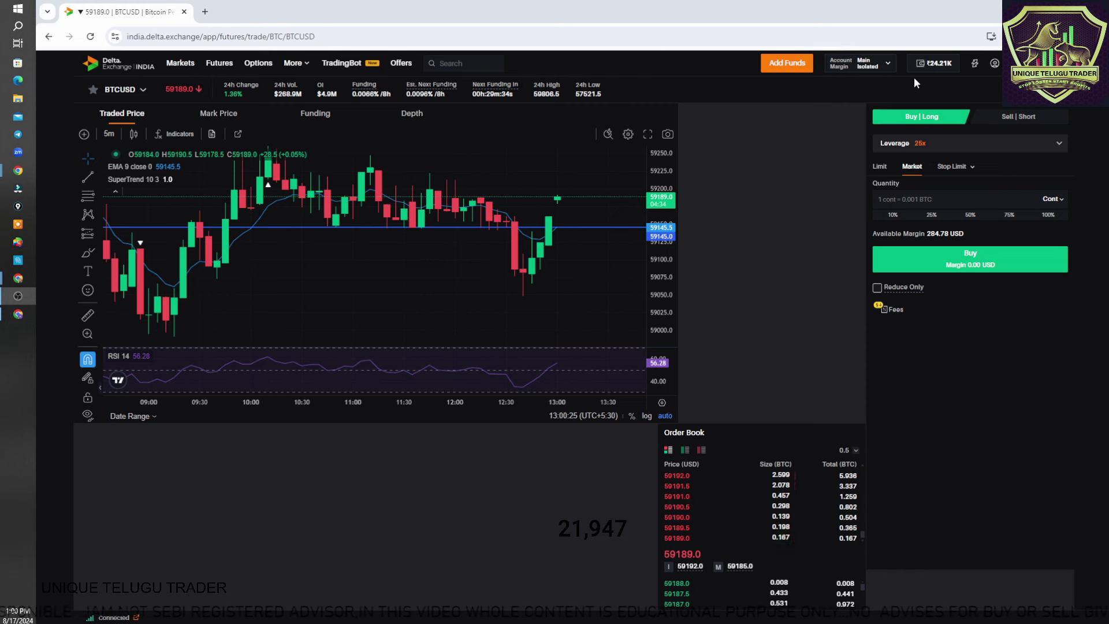
# Step: Open PNL Analytics from the account menu to see the +4.81K INR realised PNL
pyautogui.click(993, 63)
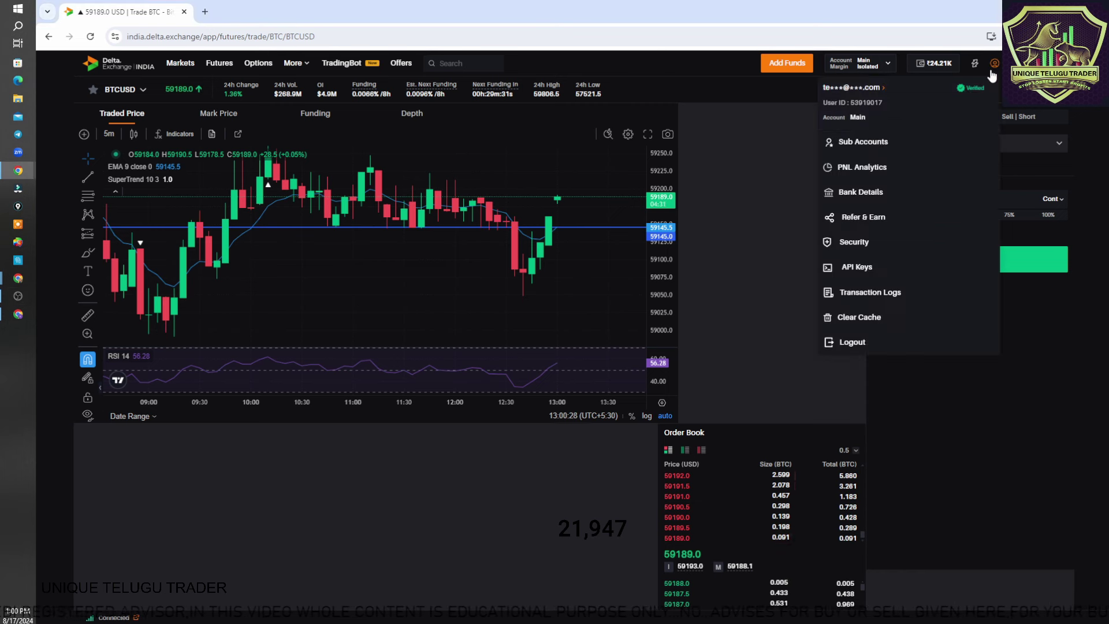
pyautogui.click(879, 168)
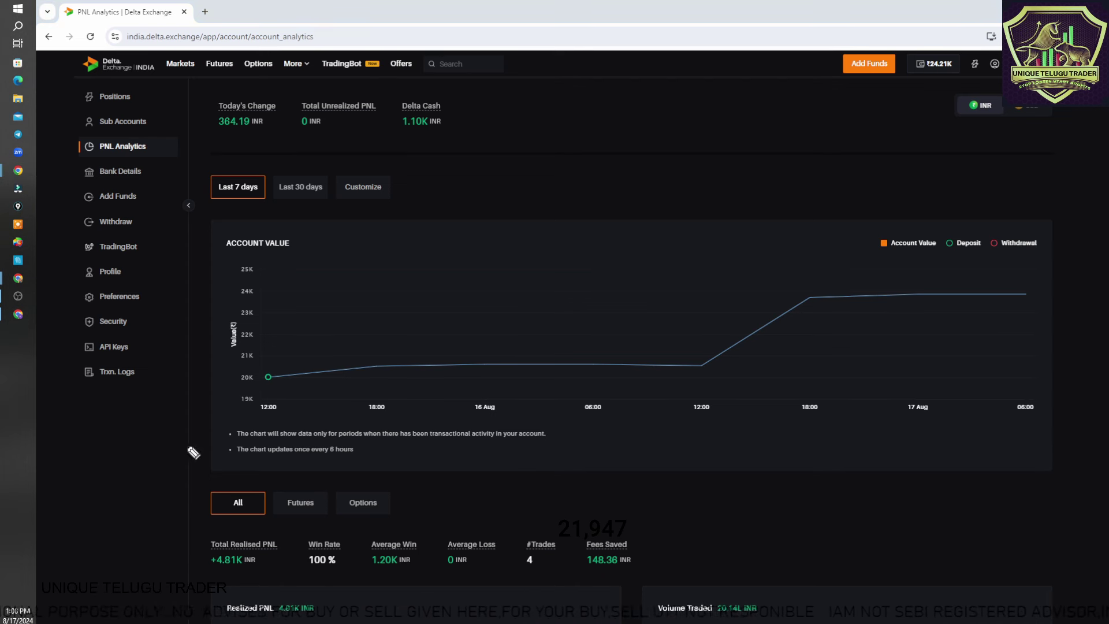
pyautogui.moveTo(264, 369)
pyautogui.mouseDown()
pyautogui.moveTo(258, 388)
pyautogui.moveTo(299, 393)
pyautogui.moveTo(277, 370)
pyautogui.mouseUp()
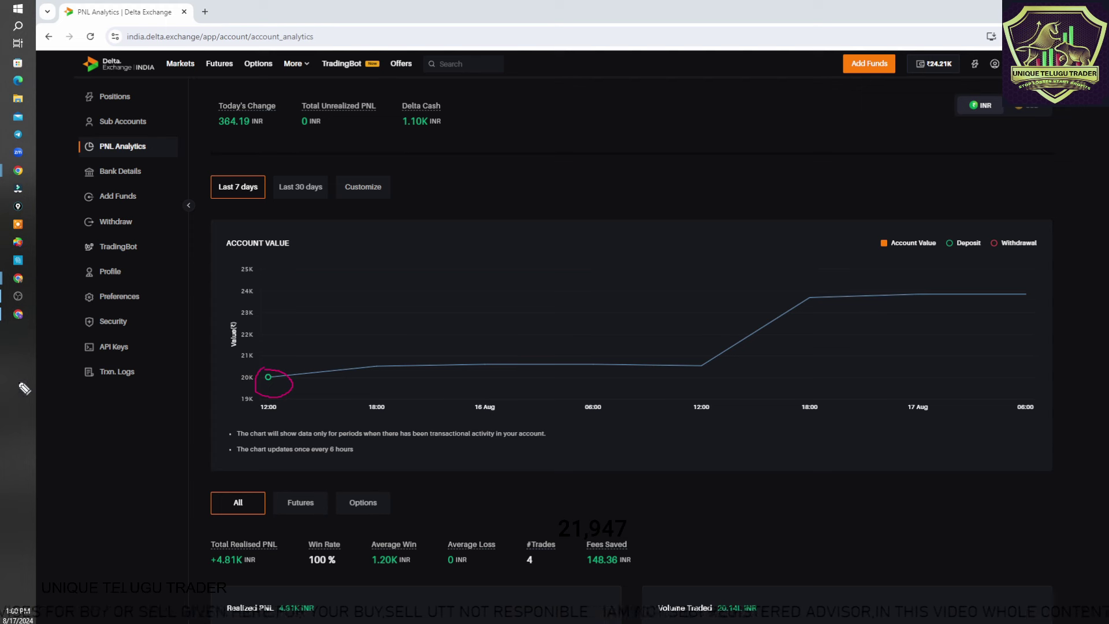
pyautogui.moveTo(271, 375)
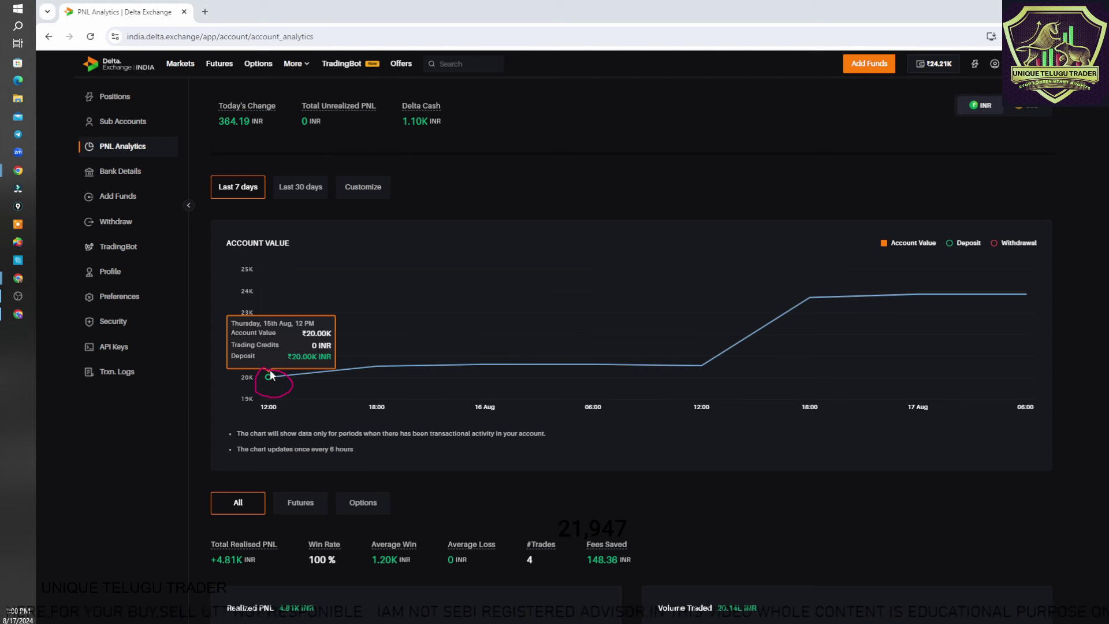
pyautogui.moveTo(949, 76)
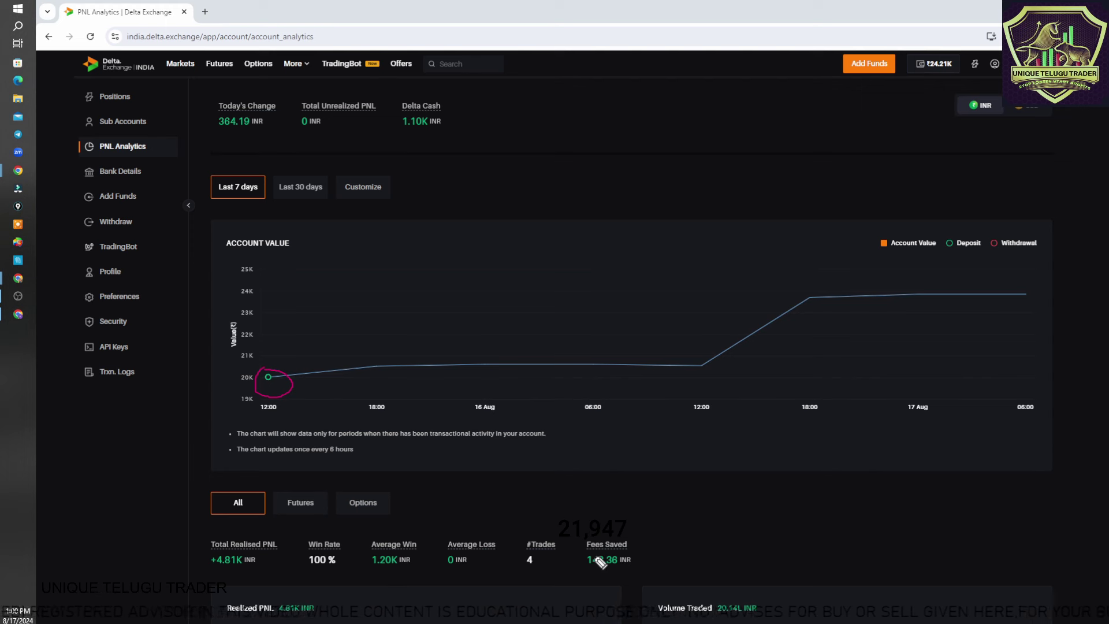
pyautogui.moveTo(624, 486)
pyautogui.mouseDown()
pyautogui.moveTo(659, 492)
pyautogui.moveTo(604, 511)
pyautogui.moveTo(652, 481)
pyautogui.mouseUp()
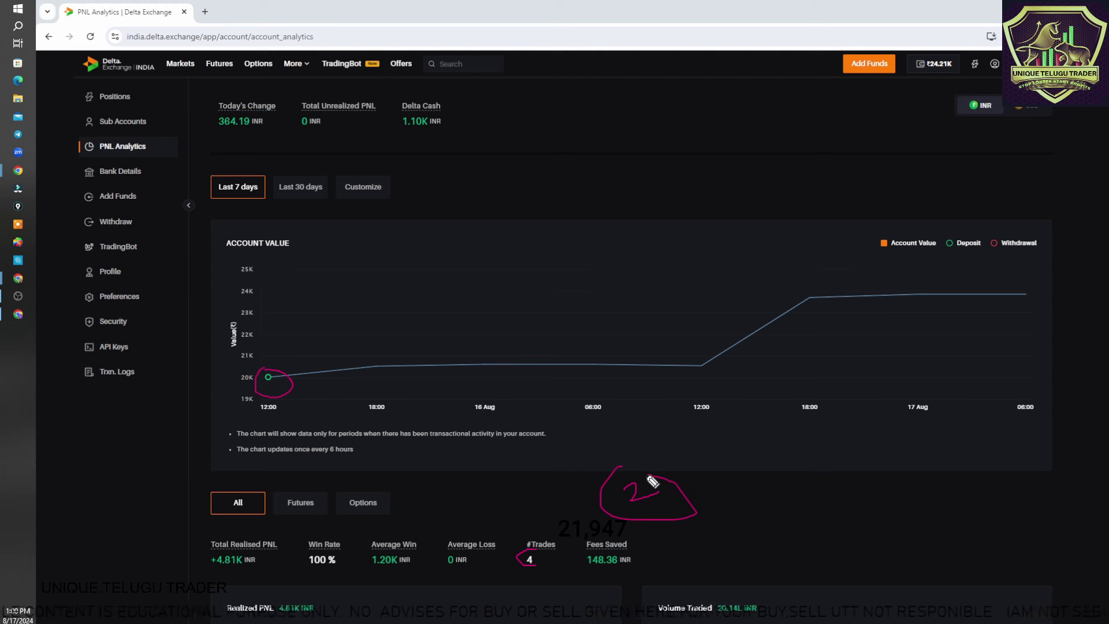
pyautogui.moveTo(717, 446); pyautogui.dragTo(637, 482)
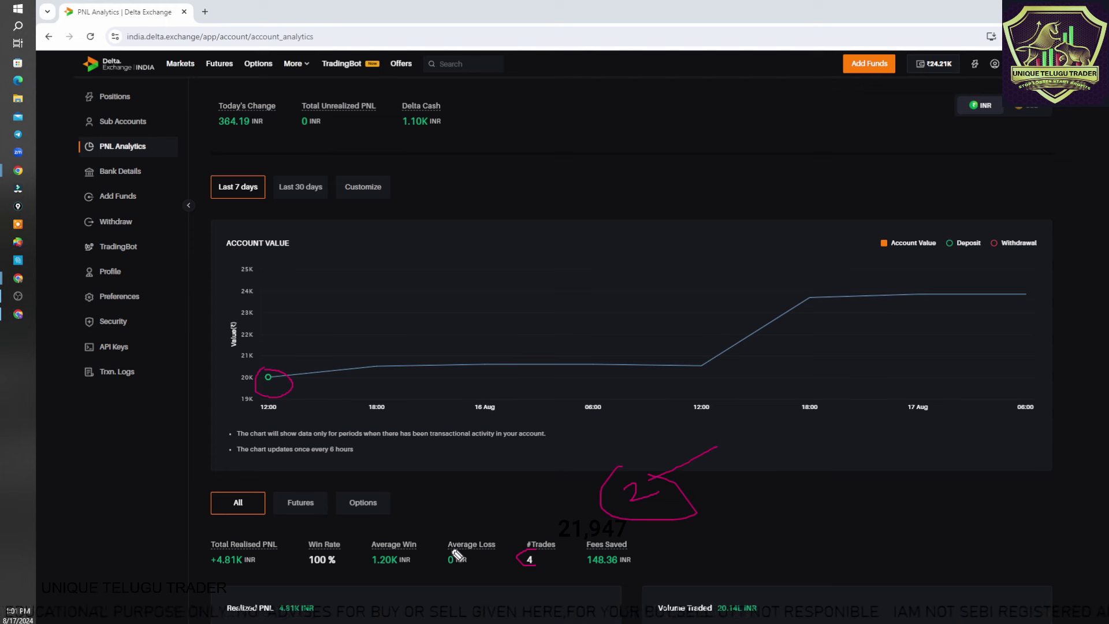
pyautogui.moveTo(613, 412); pyautogui.dragTo(637, 469)
pyautogui.moveTo(642, 411); pyautogui.dragTo(637, 469)
pyautogui.moveTo(680, 385)
pyautogui.mouseDown()
pyautogui.moveTo(722, 404)
pyautogui.moveTo(753, 371)
pyautogui.mouseUp()
pyautogui.moveTo(744, 456)
pyautogui.mouseDown()
pyautogui.moveTo(838, 462)
pyautogui.moveTo(800, 507)
pyautogui.mouseUp()
pyautogui.moveTo(834, 444); pyautogui.dragTo(877, 460)
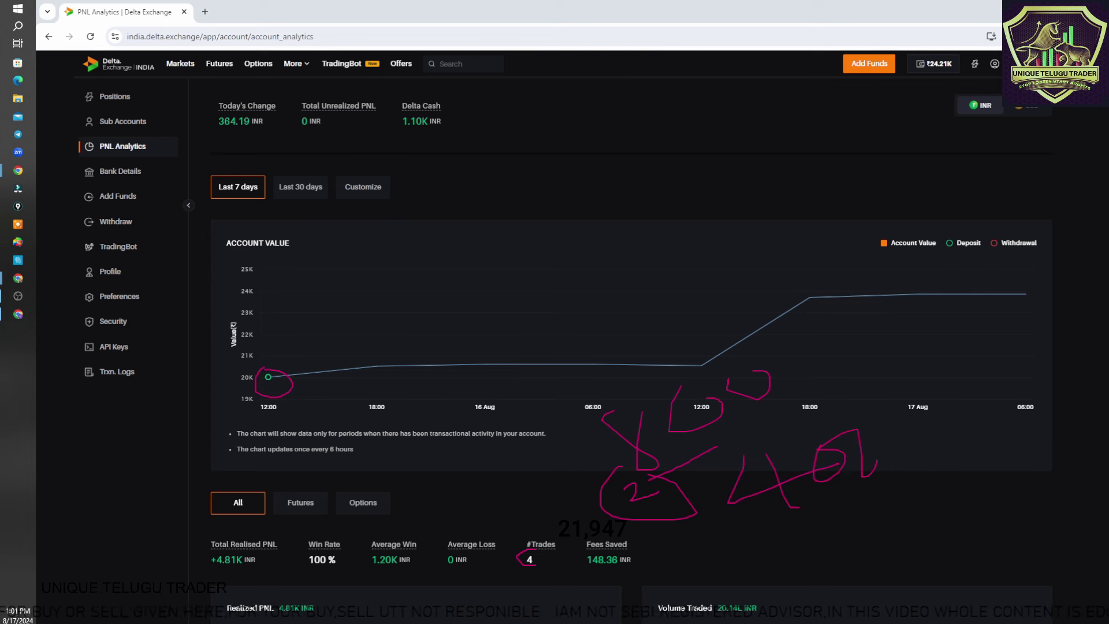
pyautogui.press('Escape')
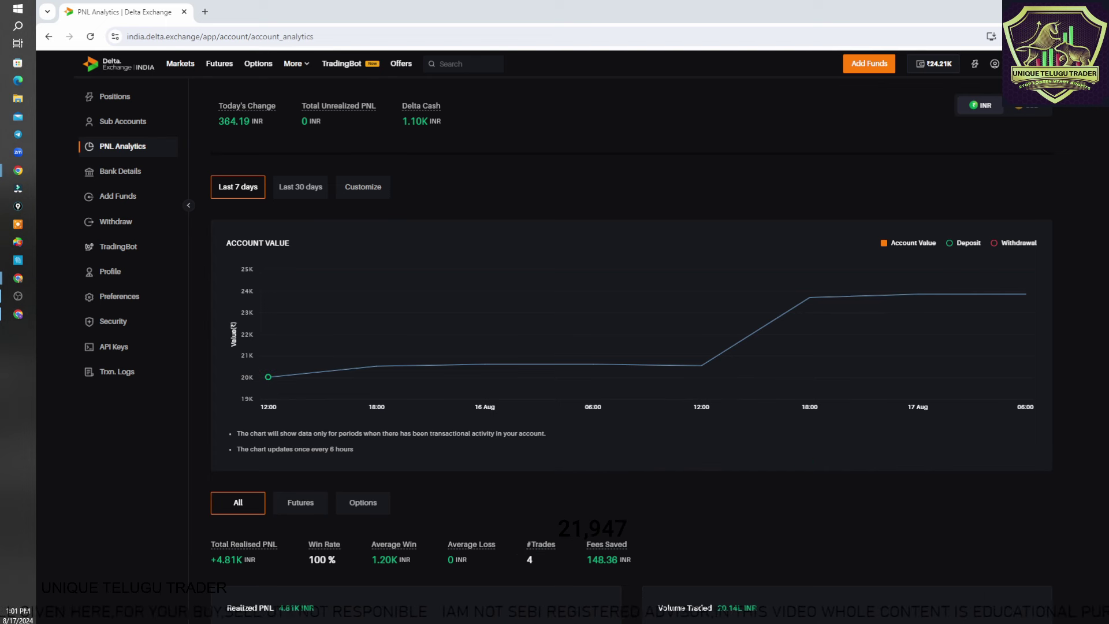
pyautogui.moveTo(341, 534)
pyautogui.mouseDown()
pyautogui.moveTo(288, 552)
pyautogui.moveTo(350, 536)
pyautogui.mouseUp()
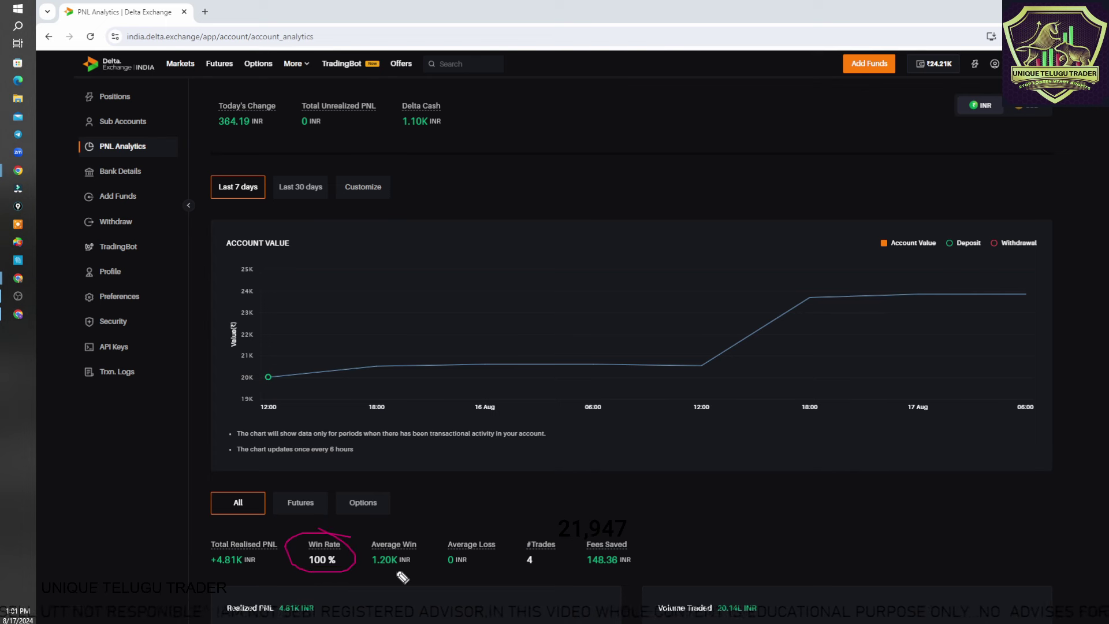
pyautogui.moveTo(571, 519)
pyautogui.mouseDown()
pyautogui.moveTo(520, 546)
pyautogui.moveTo(569, 517)
pyautogui.mouseUp()
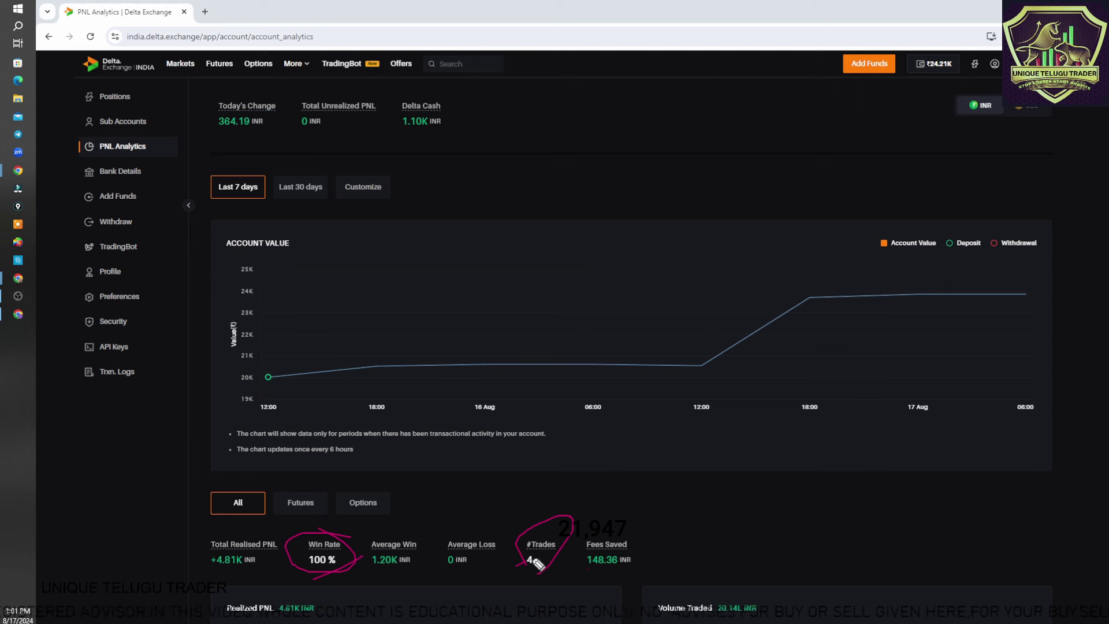
pyautogui.moveTo(631, 572)
pyautogui.mouseDown()
pyautogui.moveTo(651, 544)
pyautogui.moveTo(588, 537)
pyautogui.moveTo(577, 561)
pyautogui.mouseUp()
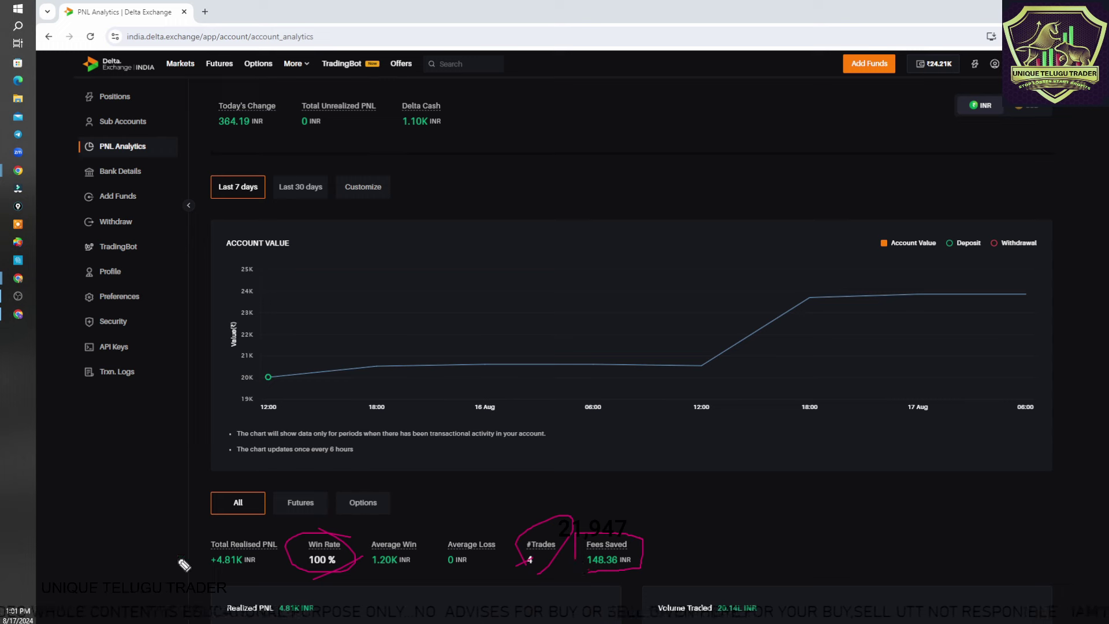
pyautogui.press('Escape')
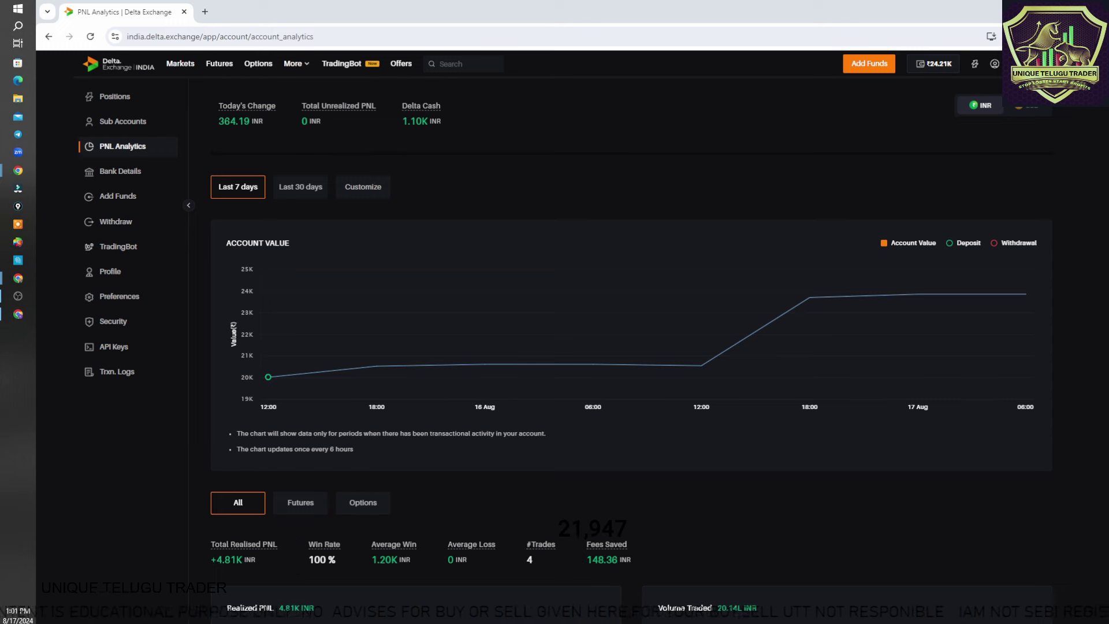
# Step: Open the Offers page as a Rewards Home tab, then go back to the PNL Analytics tab
pyautogui.click(399, 64)
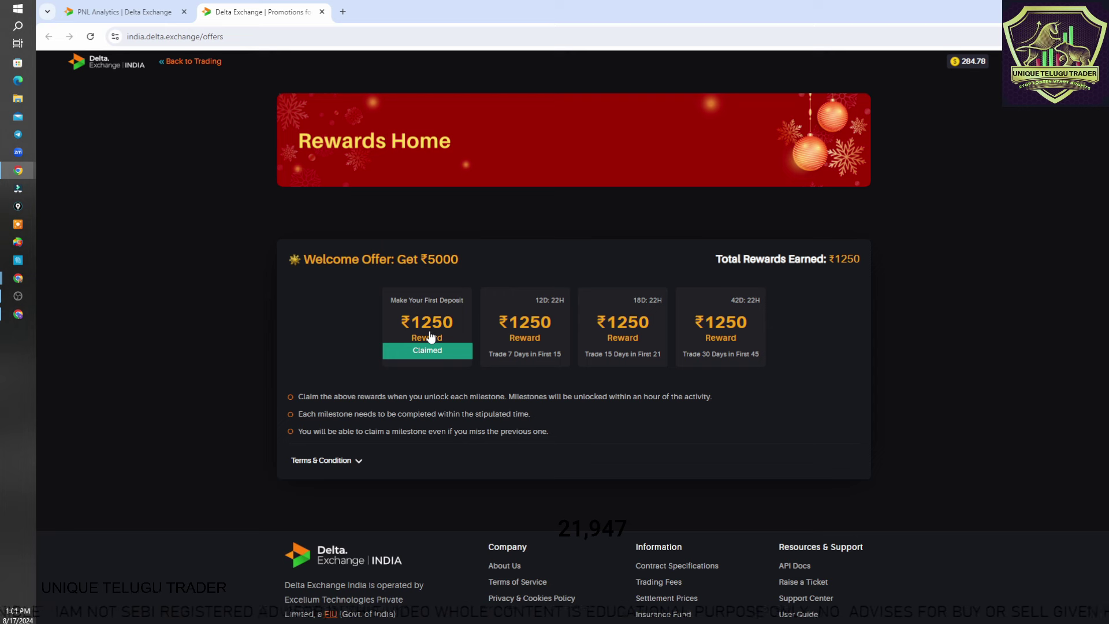
pyautogui.click(149, 10)
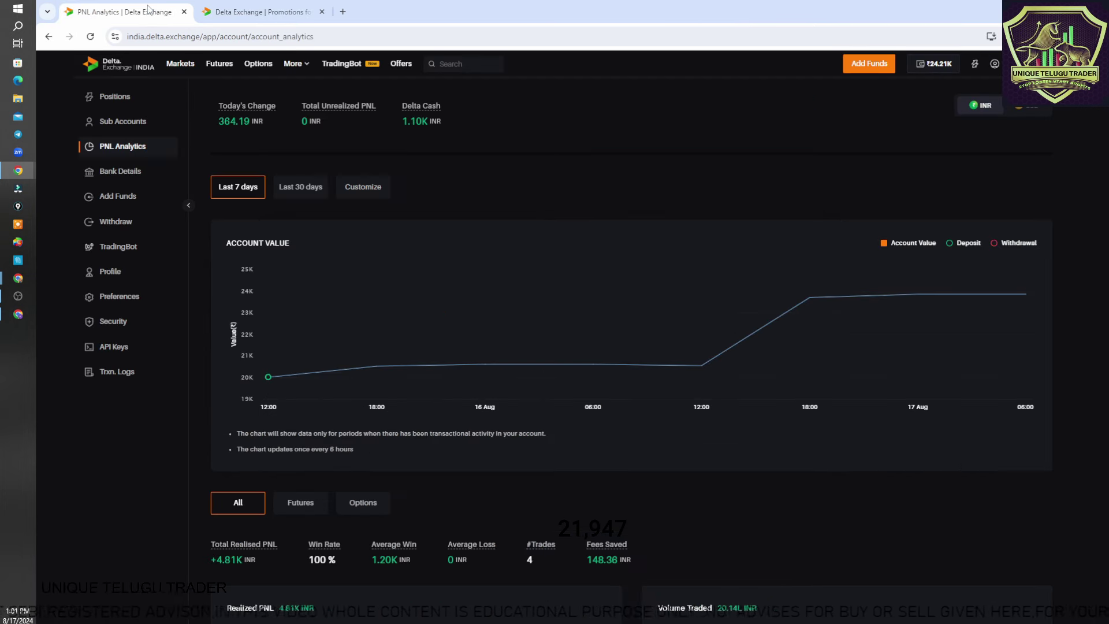